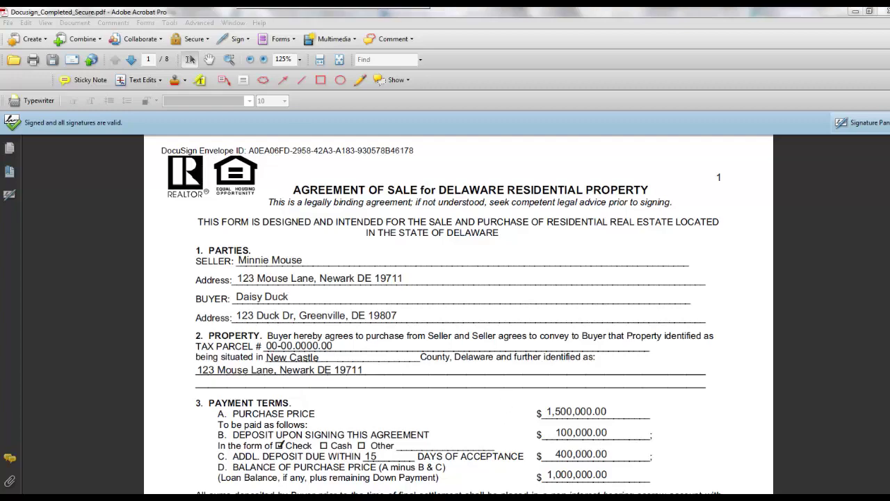
- Bring the AOS_DotLoopDownload_Signed.pdf window to the front in place of the DocuSign copy
mouse_move(314, 498)
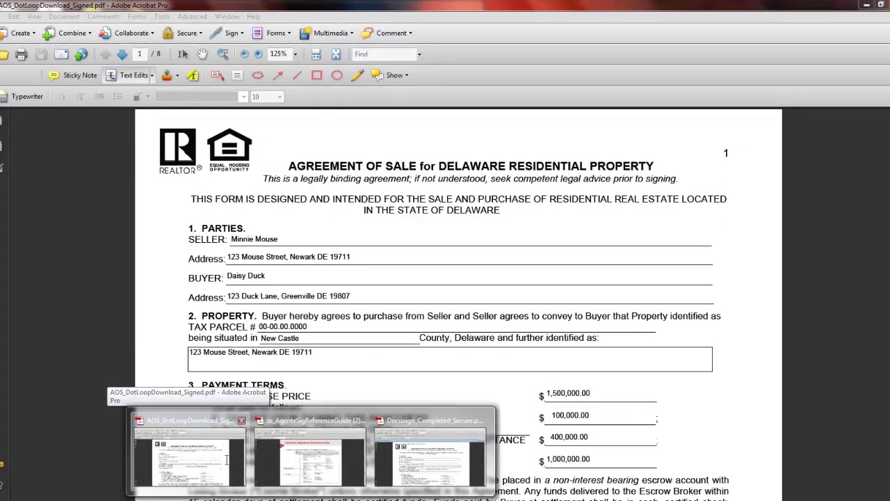
click(227, 460)
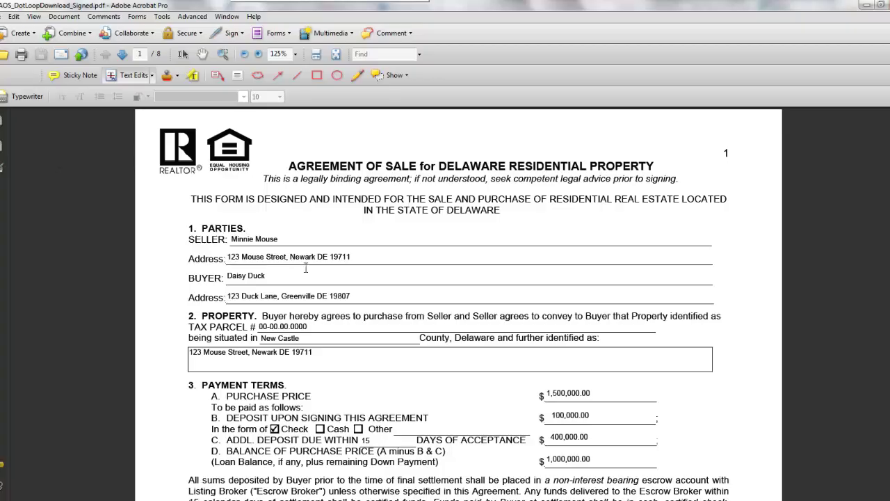
- Scroll from page 1 down to the dotloop-verified buyer and seller signatures on page 8
scroll(306, 268, down, 15)
scroll(310, 276, down, 12)
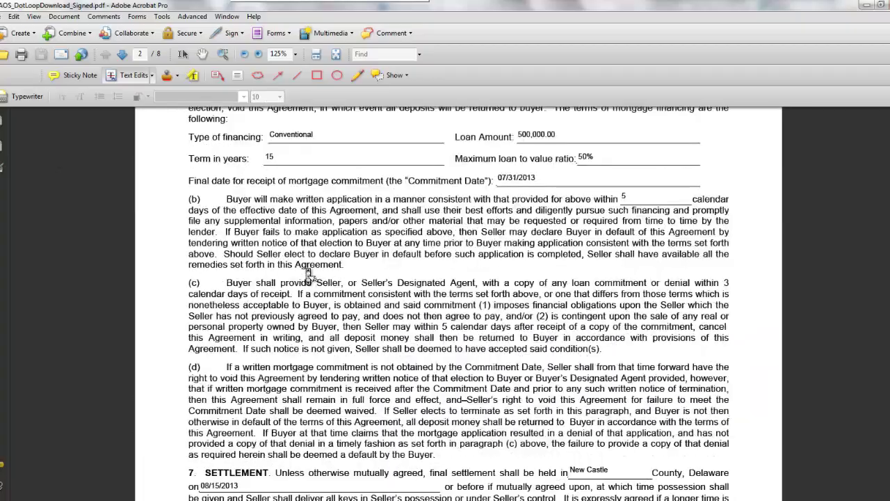
scroll(309, 276, down, 10)
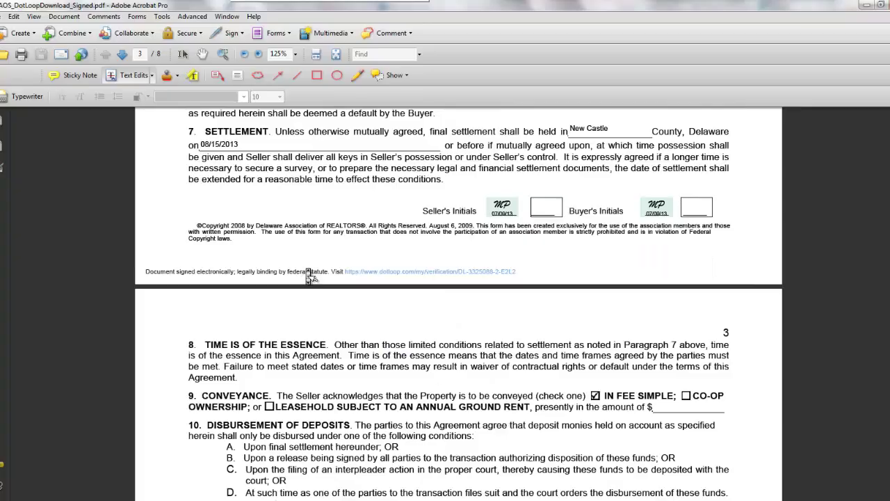
scroll(309, 276, down, 12)
scroll(310, 276, down, 12)
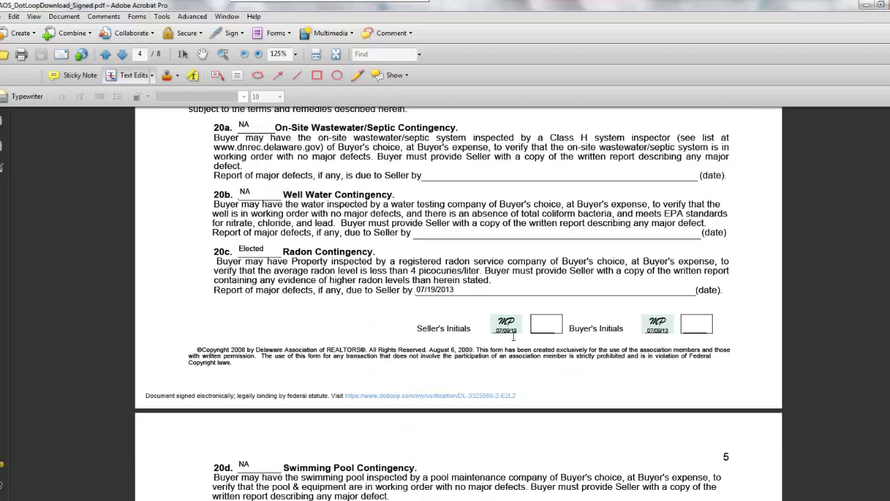
scroll(547, 339, down, 15)
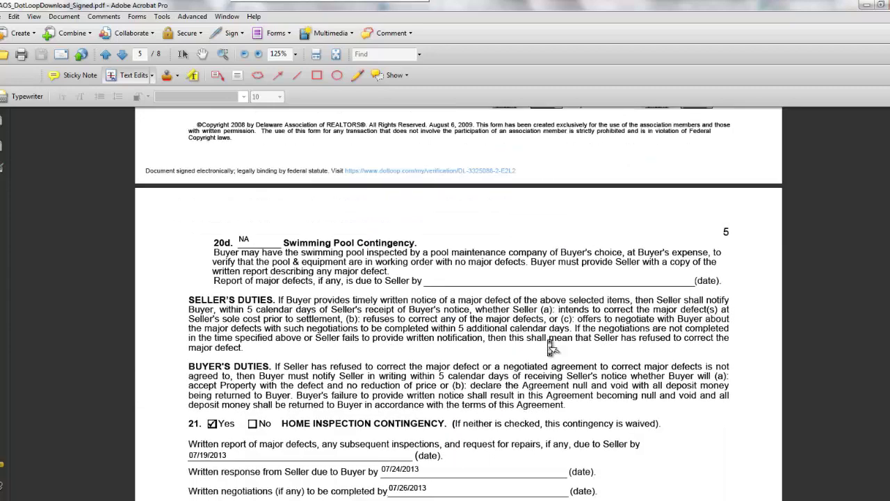
scroll(549, 346, down, 4)
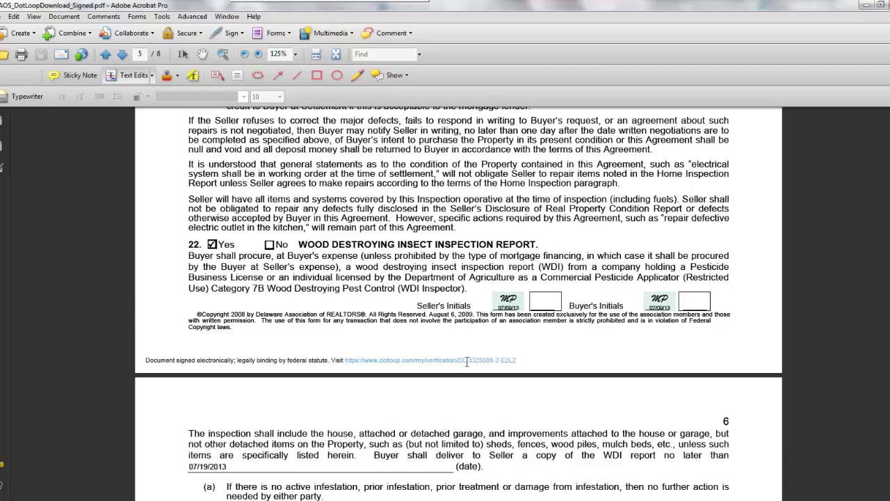
scroll(554, 366, down, 4)
scroll(553, 369, down, 20)
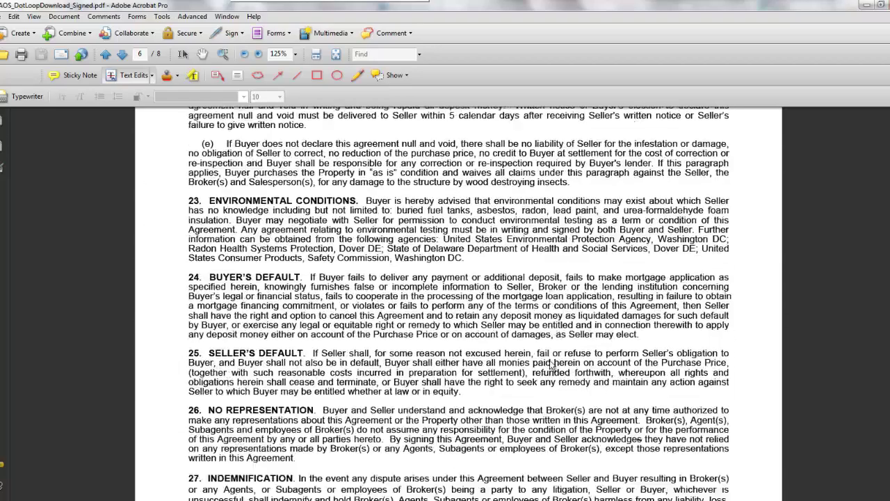
scroll(554, 368, down, 20)
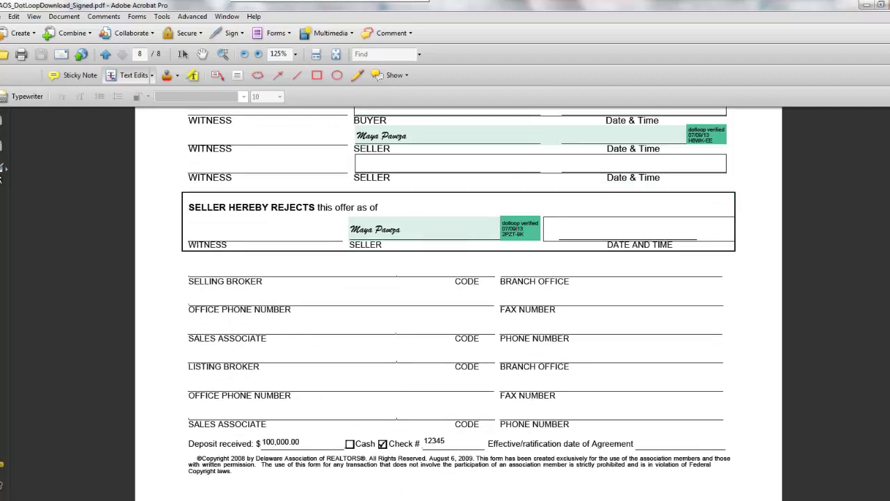
- Show the DotLoop copy's empty Signatures panel, check its options, and scroll up to section 32
click(1, 170)
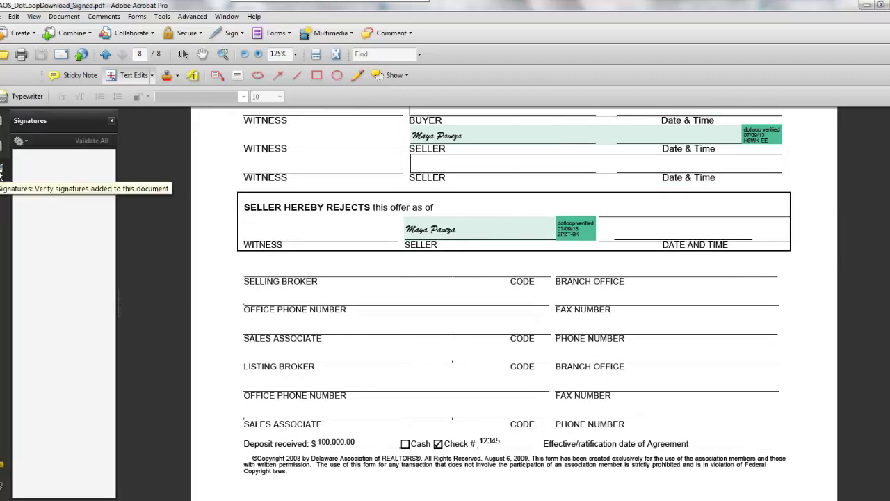
click(112, 122)
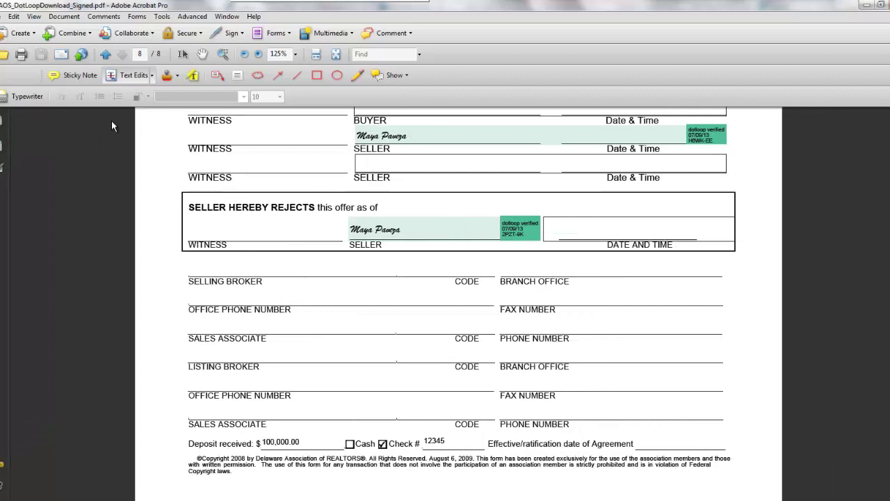
click(3, 168)
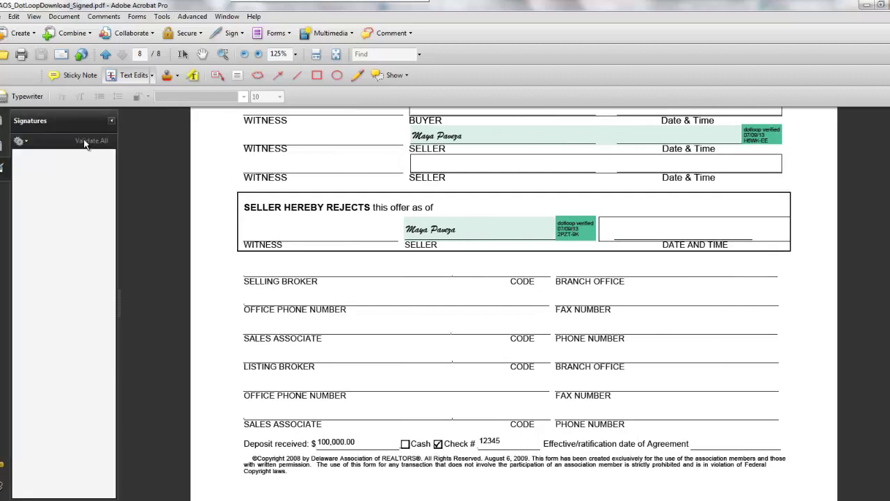
click(21, 141)
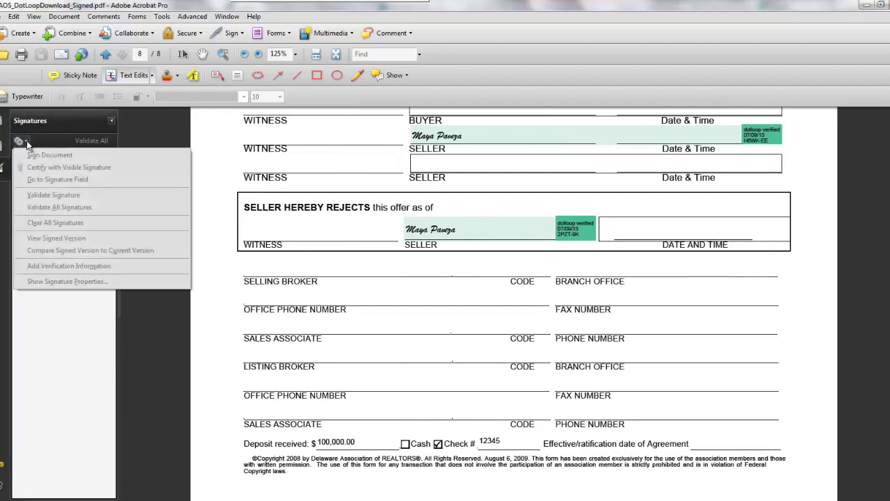
click(73, 311)
scroll(431, 327, up, 2)
scroll(433, 329, up, 8)
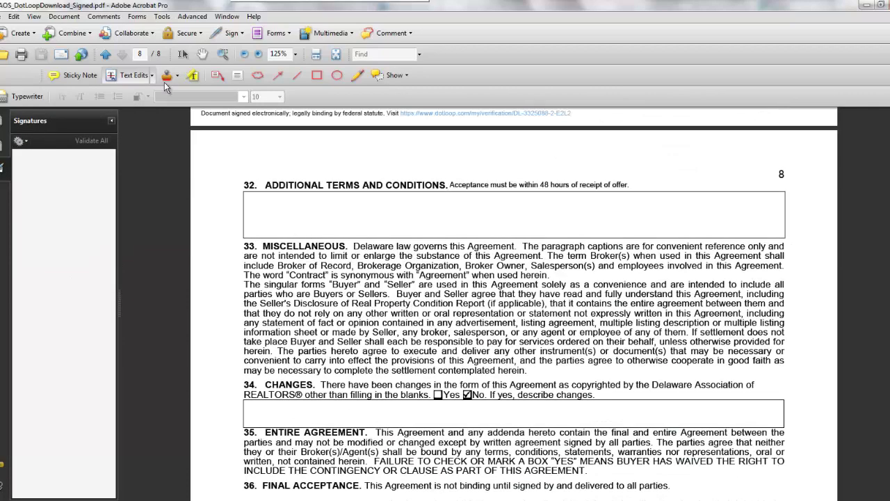
- Add the typewriter note 'Seller to pay 100% of closing cost' in section 32 and save
click(33, 102)
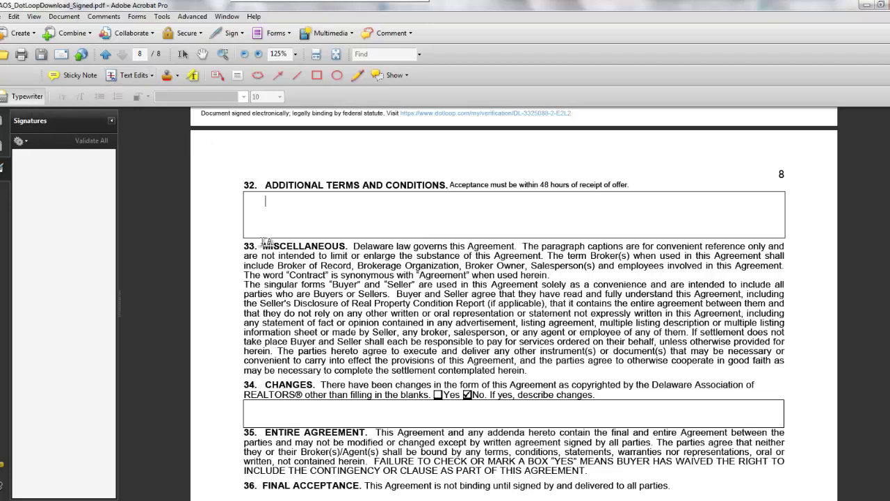
text(Seller to pay 100% of closing costs.)
key(Escape)
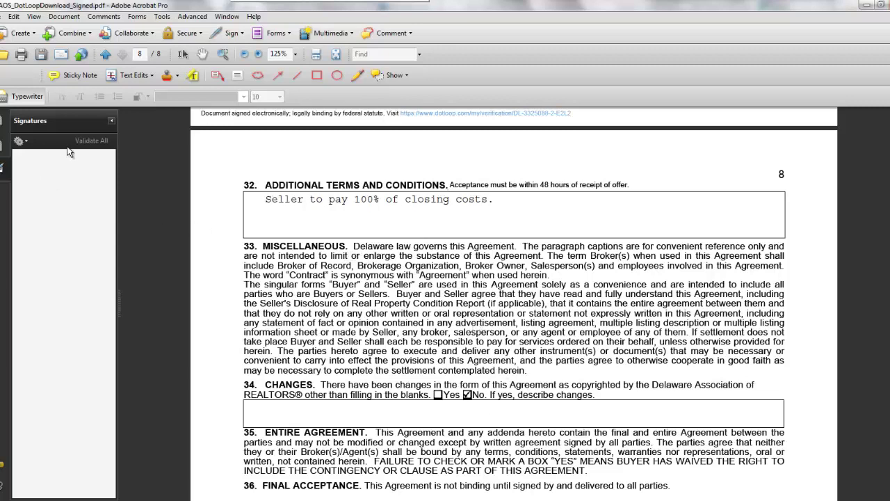
click(39, 55)
- Follow the footer's dotloop verification link, allowing the PDF to connect to the site
double_click(552, 115)
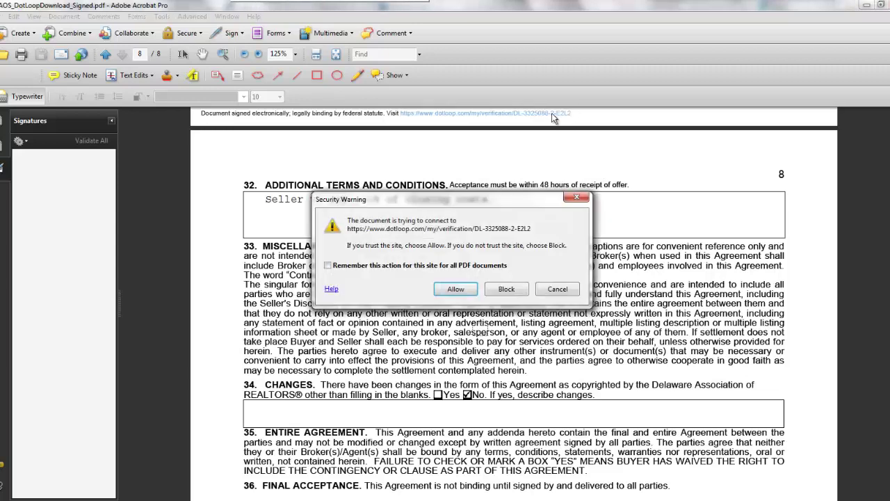
click(456, 290)
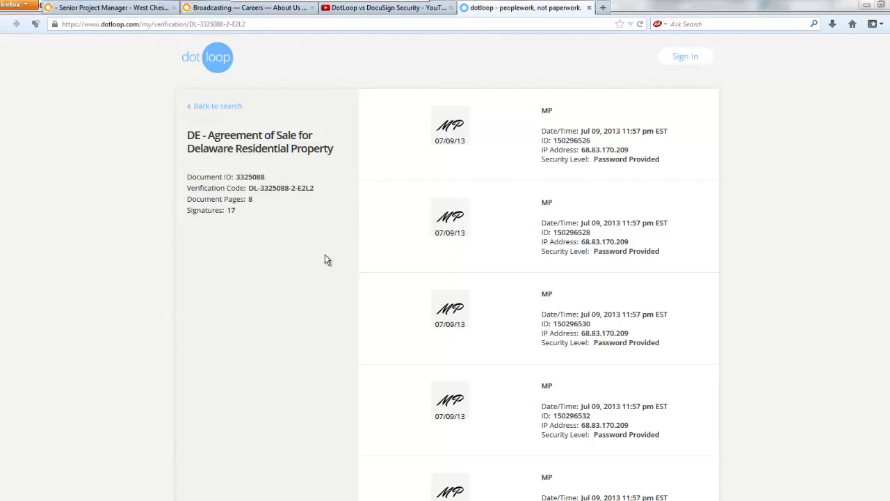
- Review dotloop's signature log down to the final entry, then return to the DotLoop PDF in Acrobat
scroll(648, 212, down, 8)
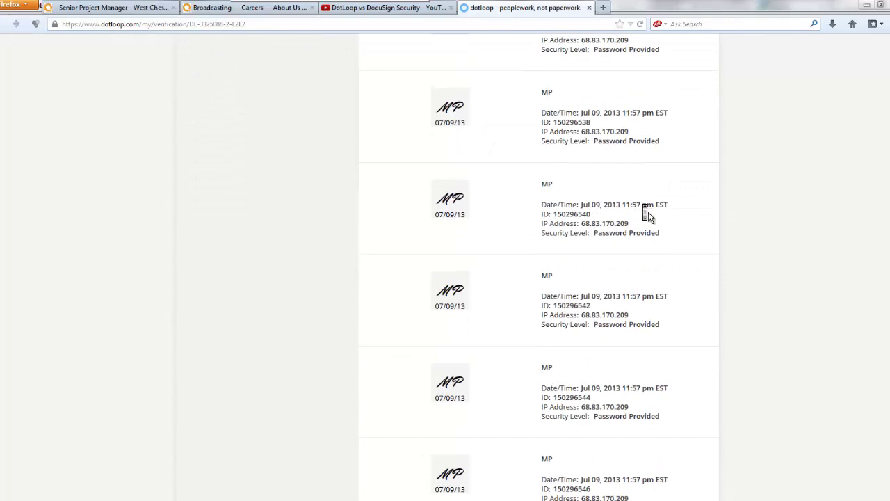
scroll(648, 213, down, 4)
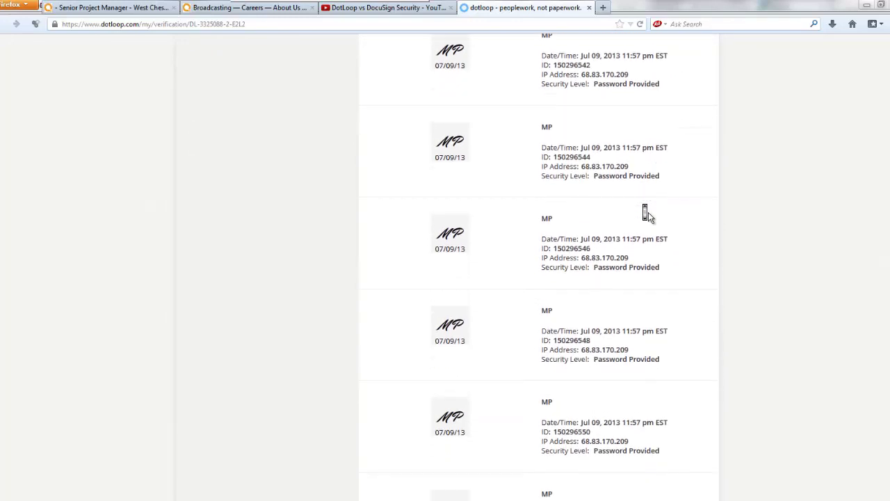
scroll(647, 214, down, 1)
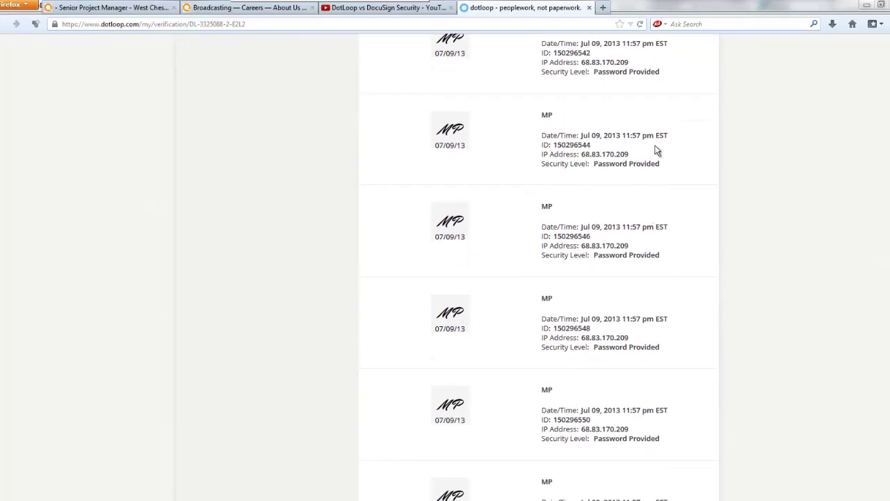
scroll(673, 157, down, 1)
scroll(673, 154, down, 3)
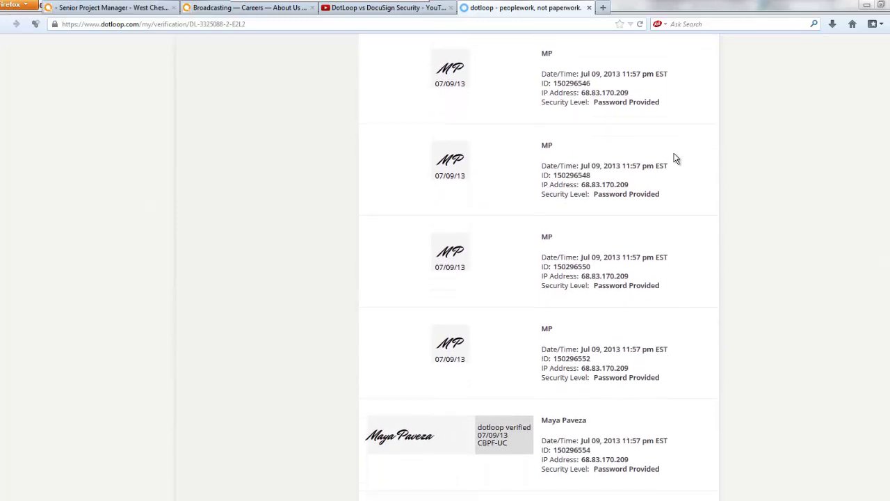
scroll(673, 157, down, 2)
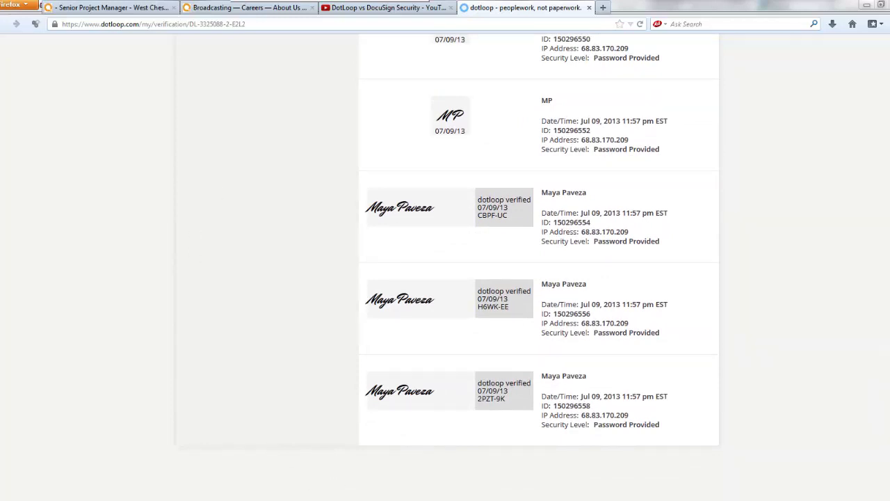
mouse_move(310, 500)
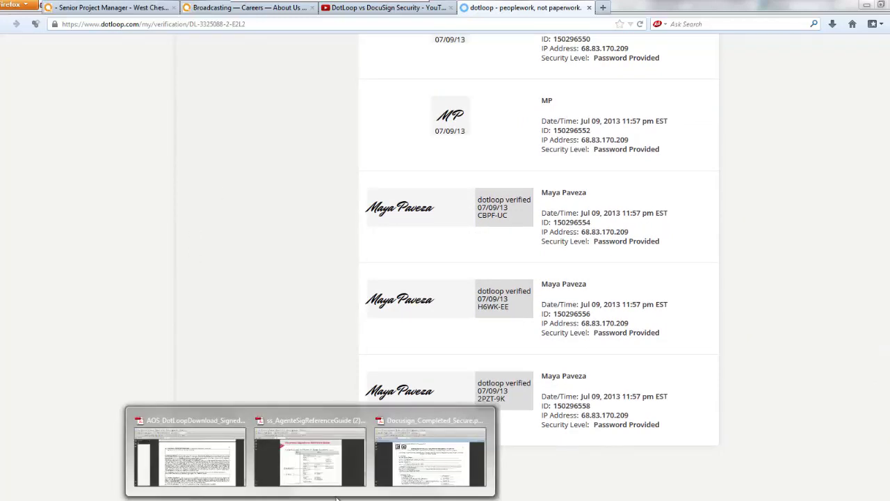
click(190, 456)
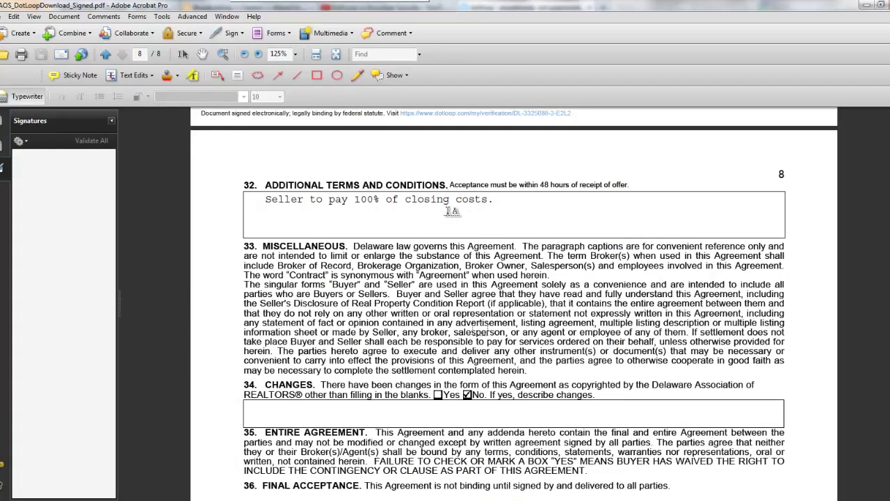
- Scroll back up to page 1 showing the $1,500,000.00 purchase price
scroll(440, 342, up, 1)
scroll(440, 343, up, 20)
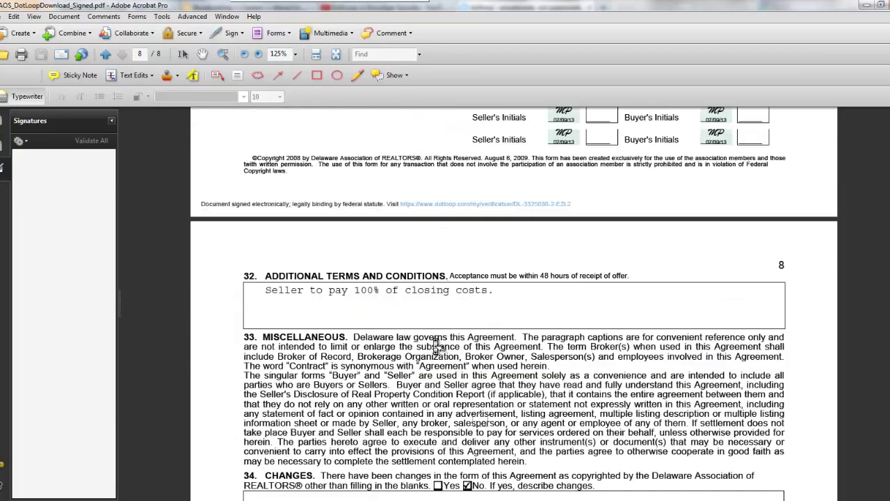
scroll(436, 346, up, 20)
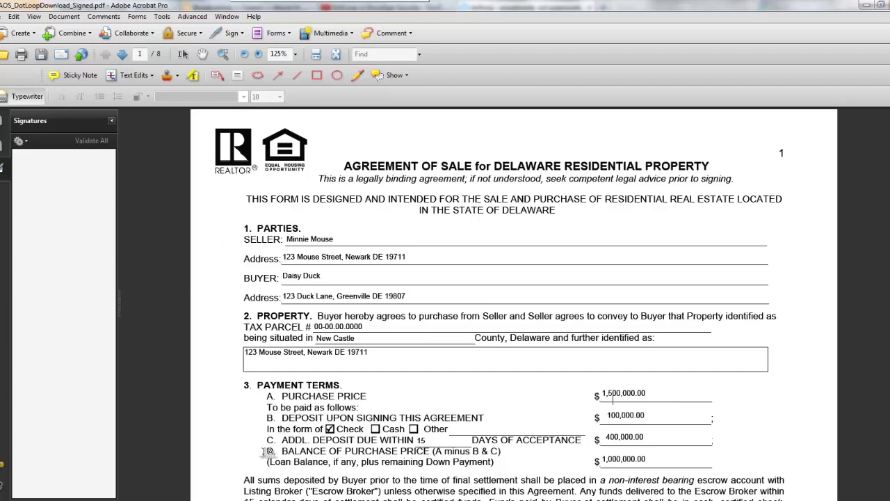
- On the DocuSign copy, browse the Tools and Advanced > Sign & Certify menus, then return to the DotLoop copy
mouse_move(312, 499)
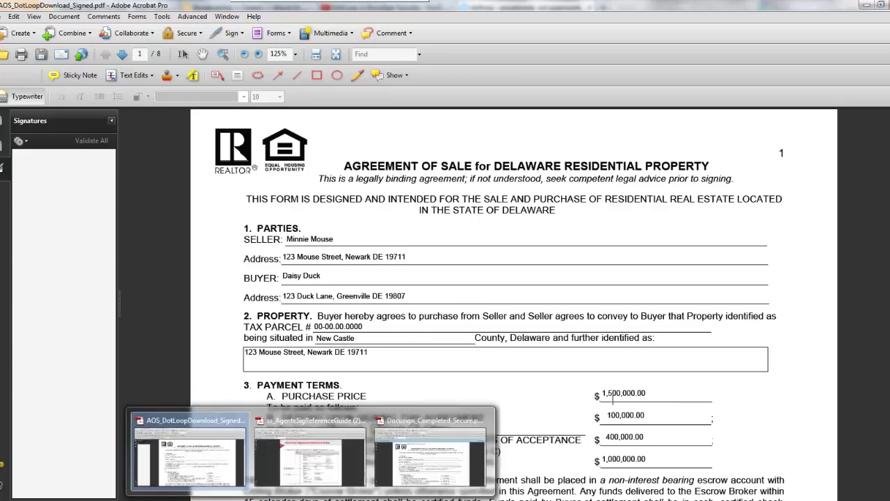
click(430, 455)
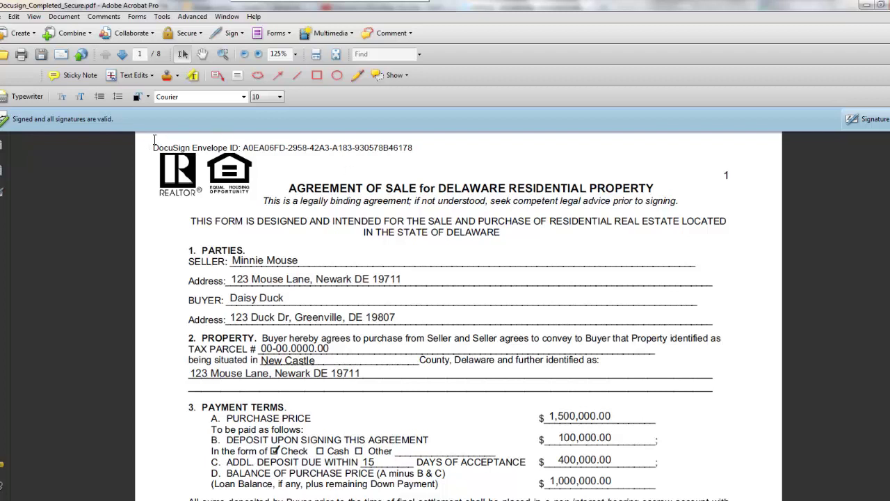
click(162, 16)
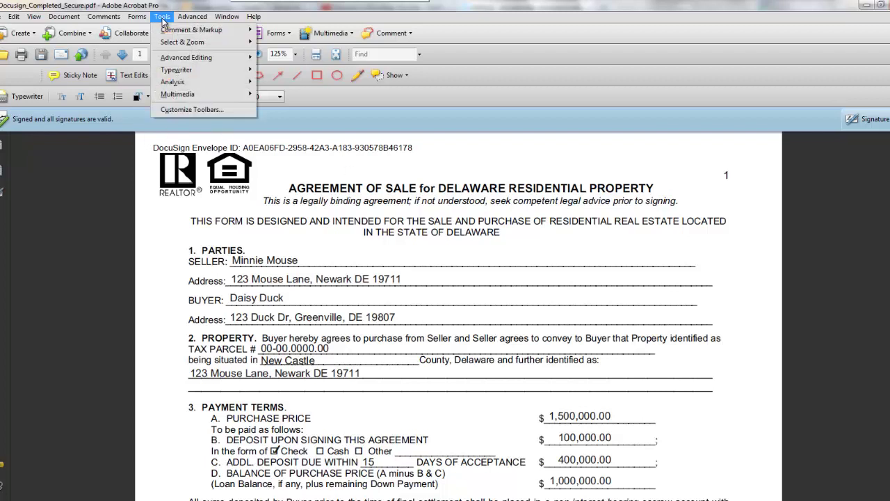
mouse_move(193, 17)
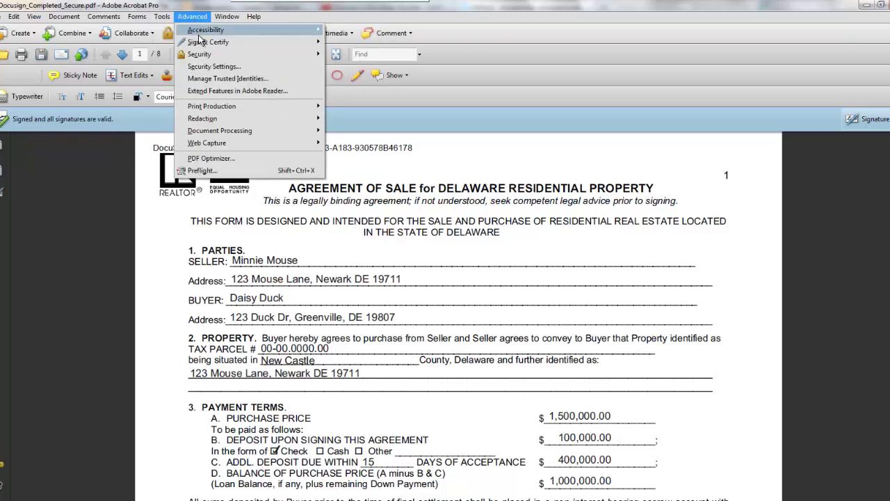
mouse_move(199, 33)
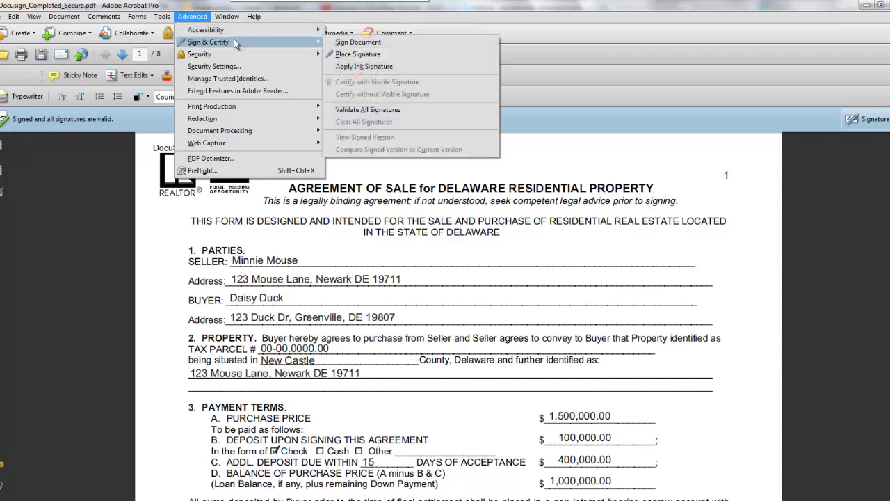
mouse_move(251, 53)
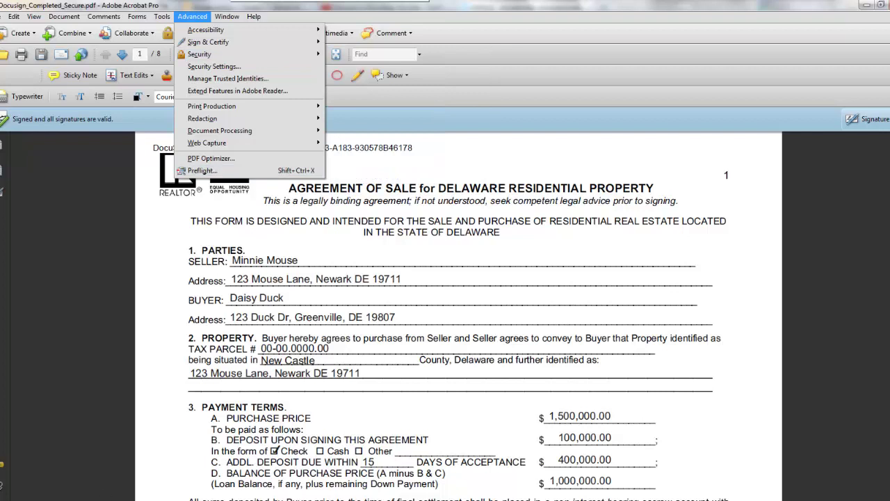
click(226, 474)
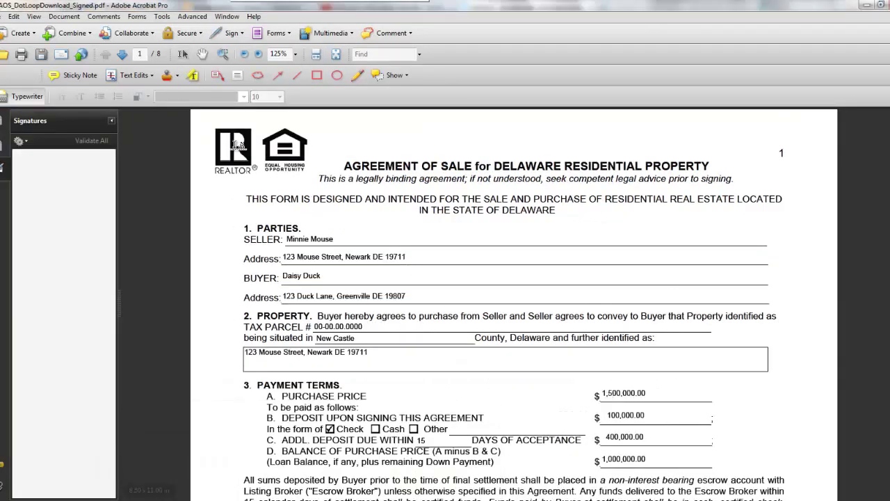
click(192, 16)
mouse_move(219, 34)
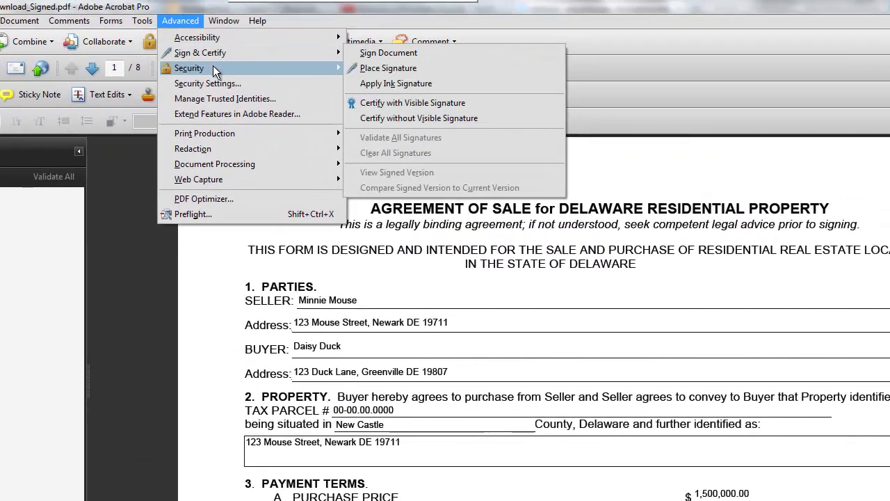
mouse_move(216, 56)
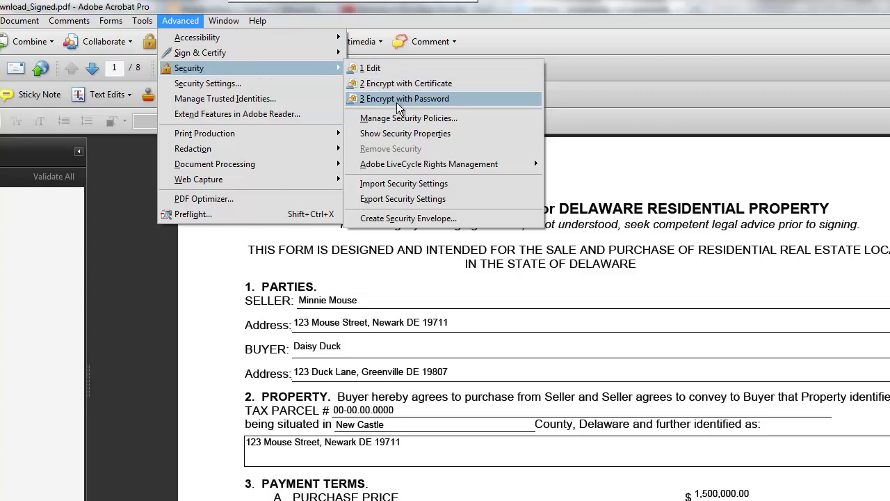
mouse_move(384, 165)
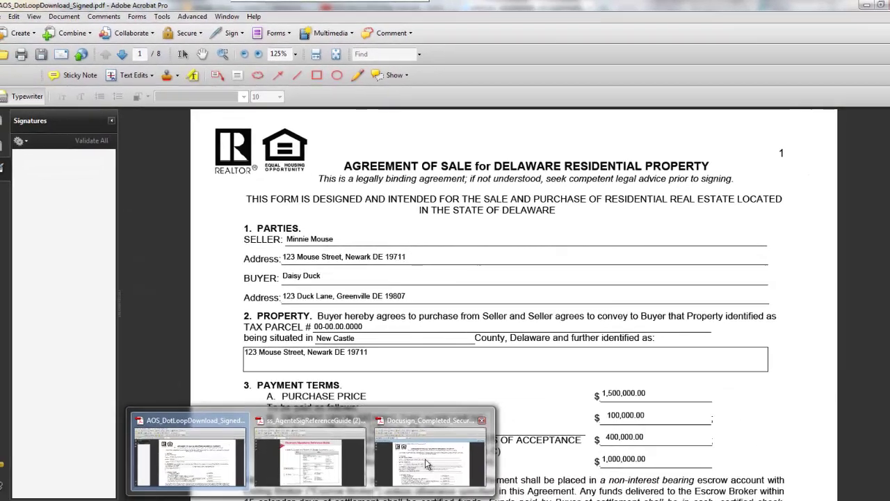
click(425, 458)
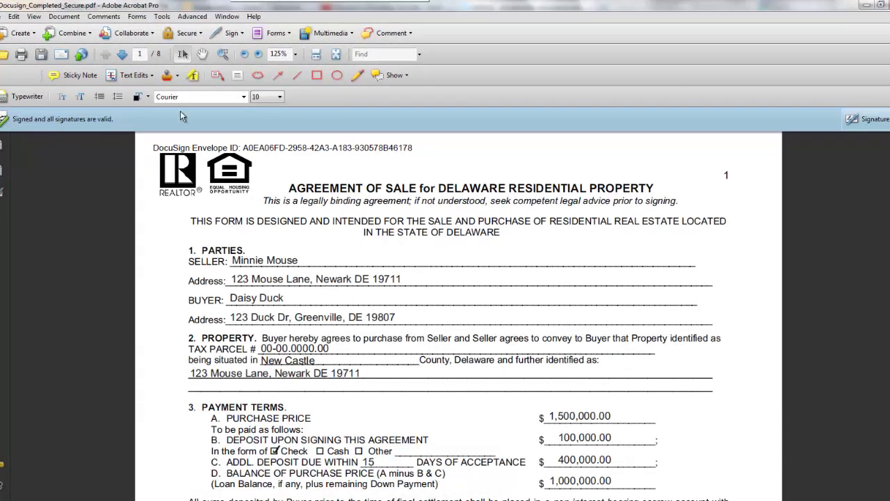
click(885, 119)
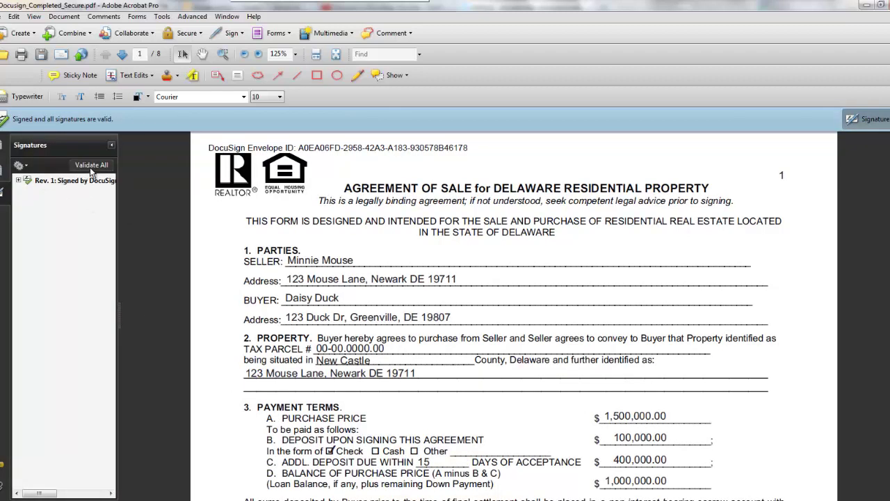
click(19, 180)
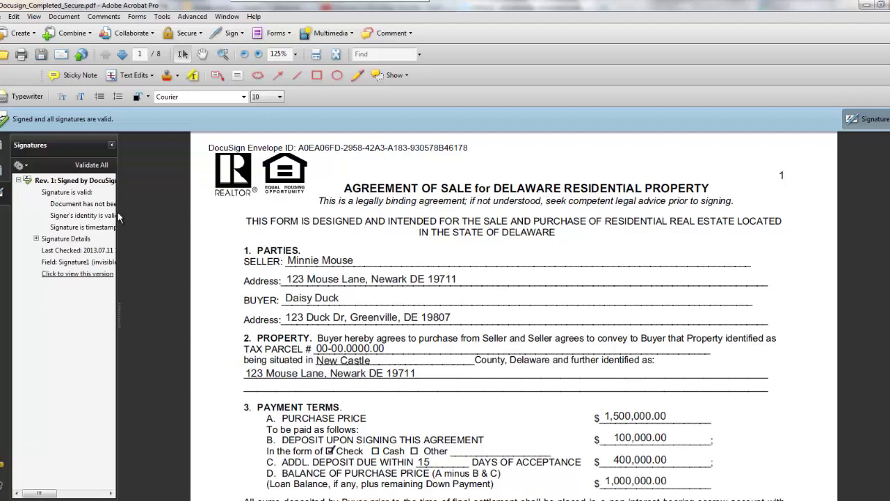
drag(119, 213, 263, 236)
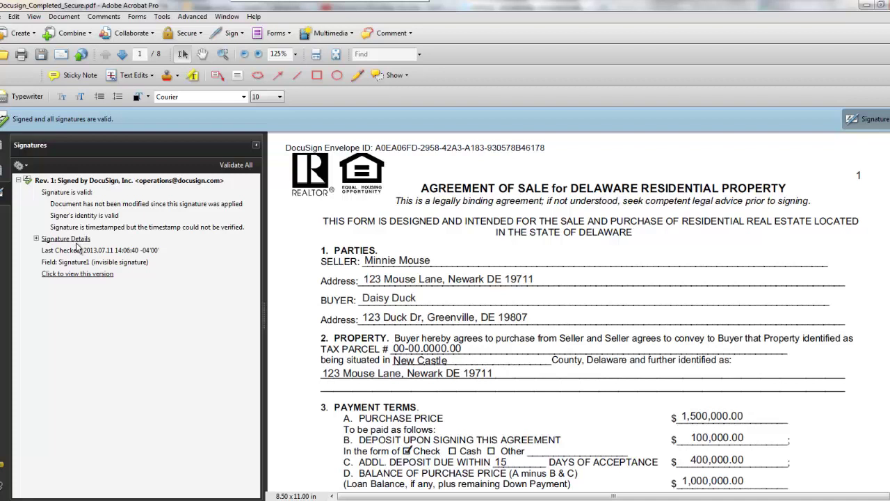
click(36, 238)
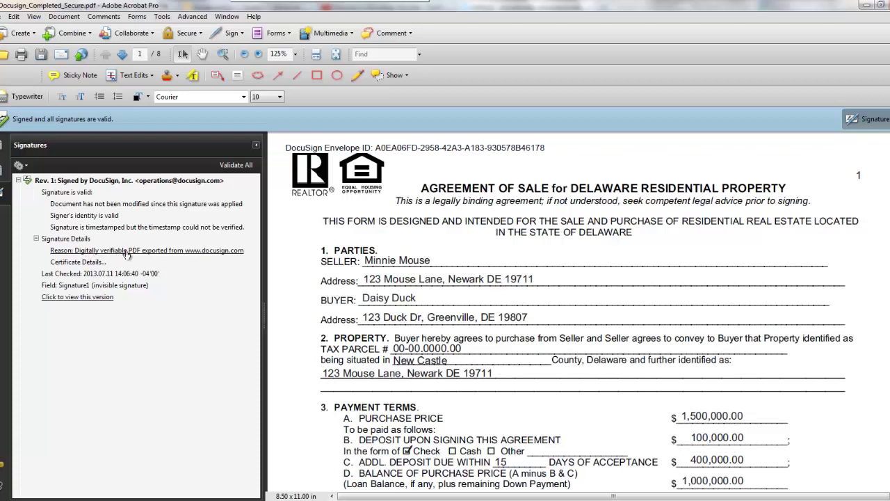
click(76, 262)
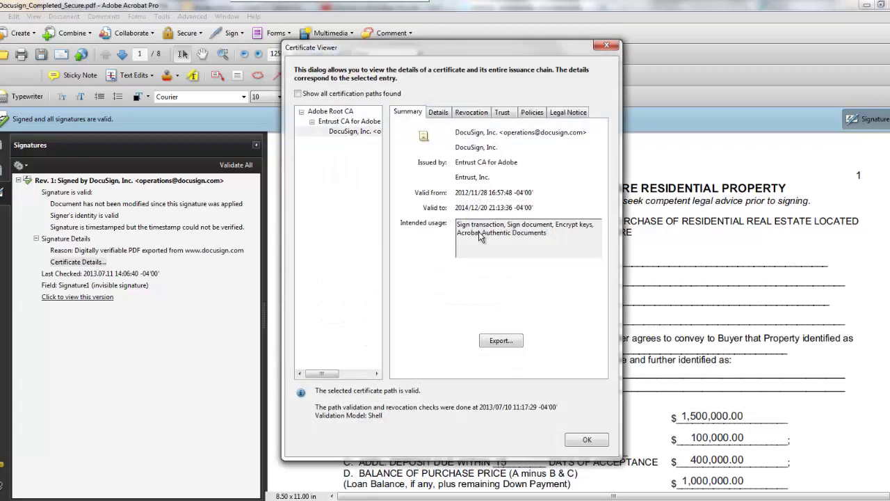
click(439, 113)
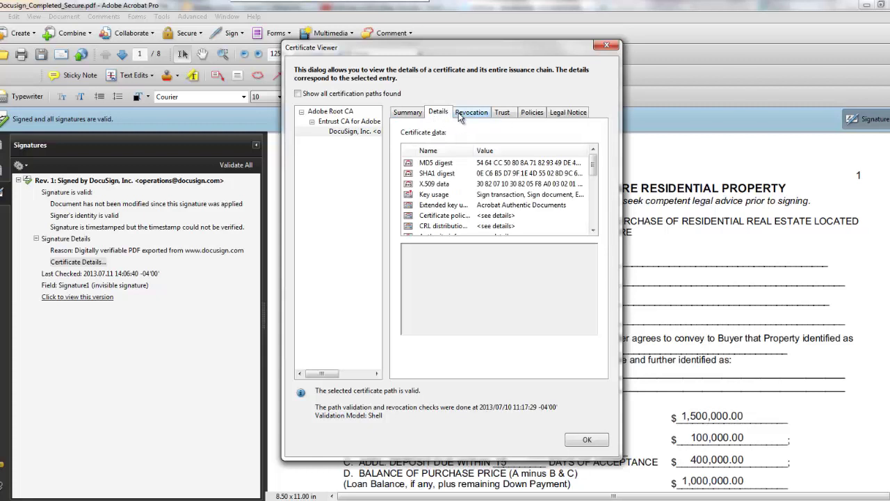
click(460, 116)
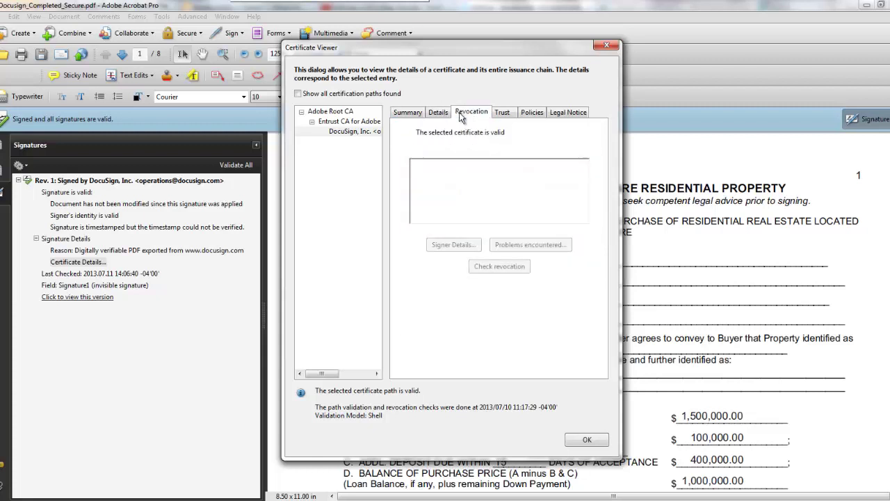
click(501, 113)
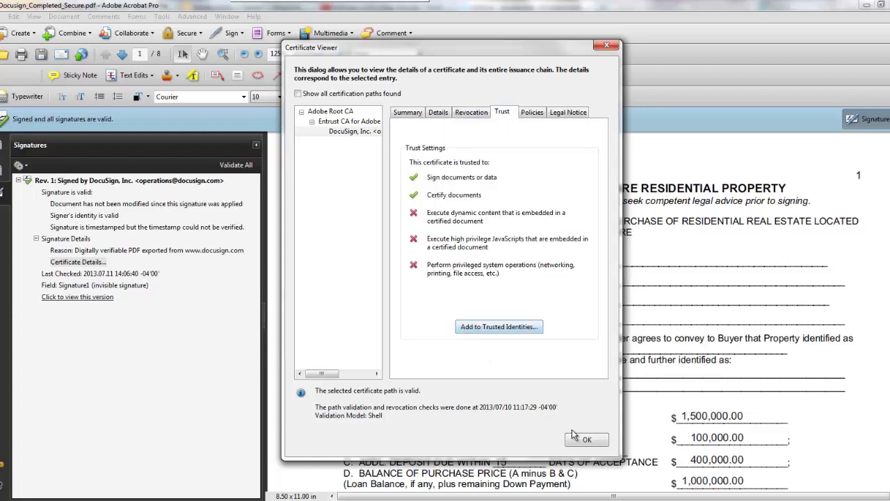
click(589, 444)
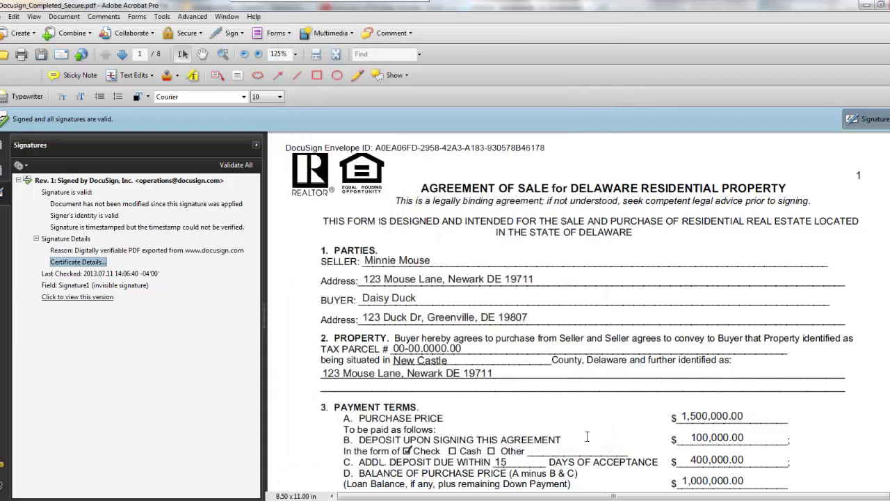
- Revalidate all signatures in the DocuSign copy, confirming they are all valid
click(82, 286)
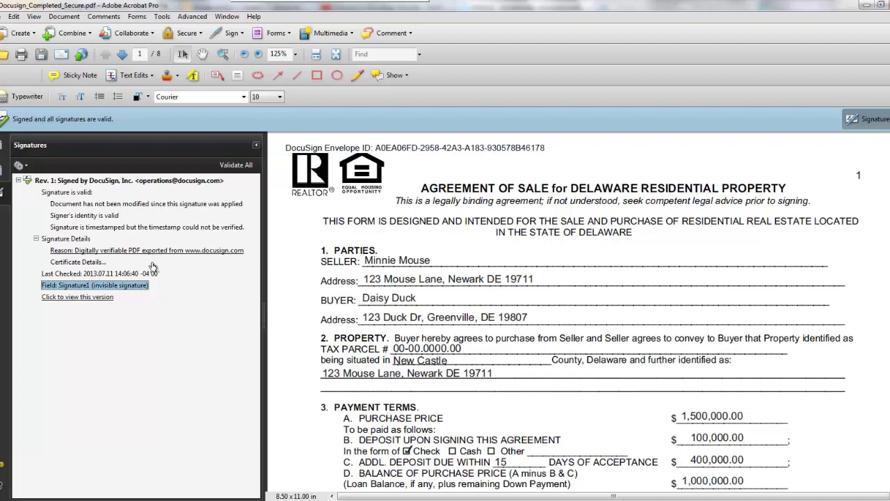
click(242, 169)
click(501, 285)
click(560, 280)
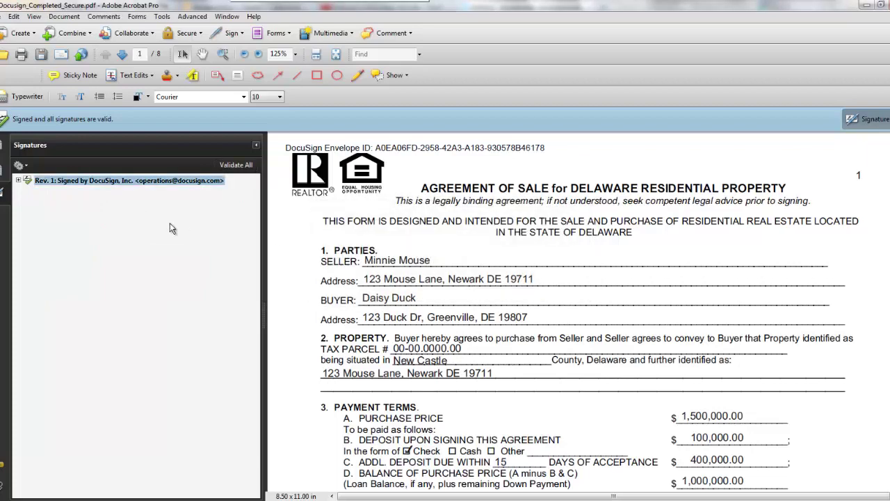
- Scroll to the blank section 32 Additional Terms and Conditions on page 8
scroll(386, 258, down, 10)
scroll(386, 257, down, 15)
scroll(386, 257, down, 20)
scroll(386, 258, up, 10)
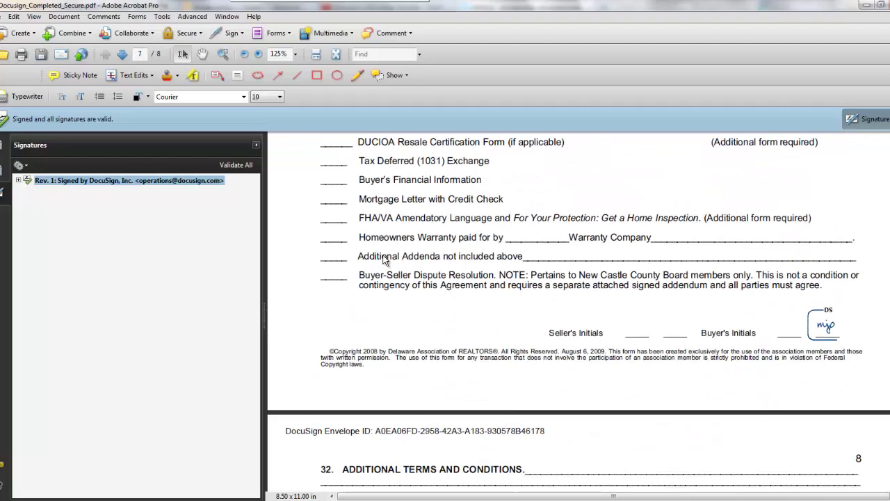
scroll(384, 257, down, 8)
scroll(384, 258, up, 3)
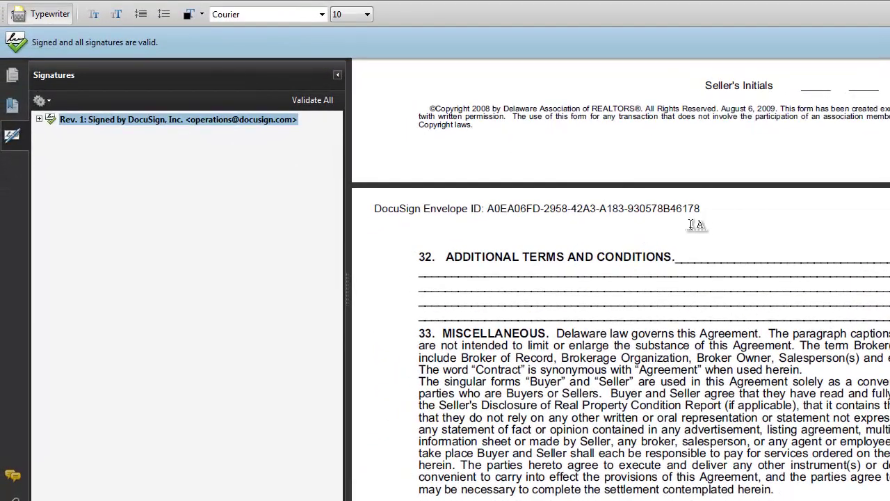
- Type 'Seller to pay 100% of closing costs.' after the section 32 heading with the Typewriter
click(696, 256)
text(Seller to pay )
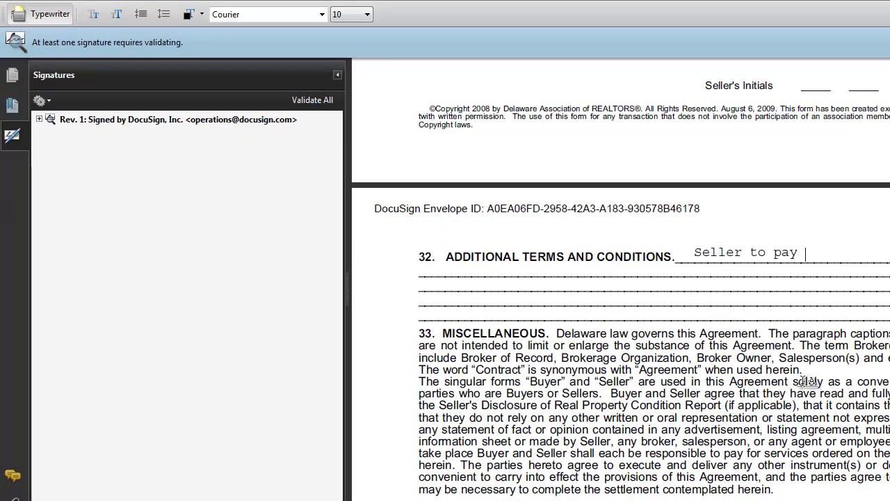
text(100% of clo)
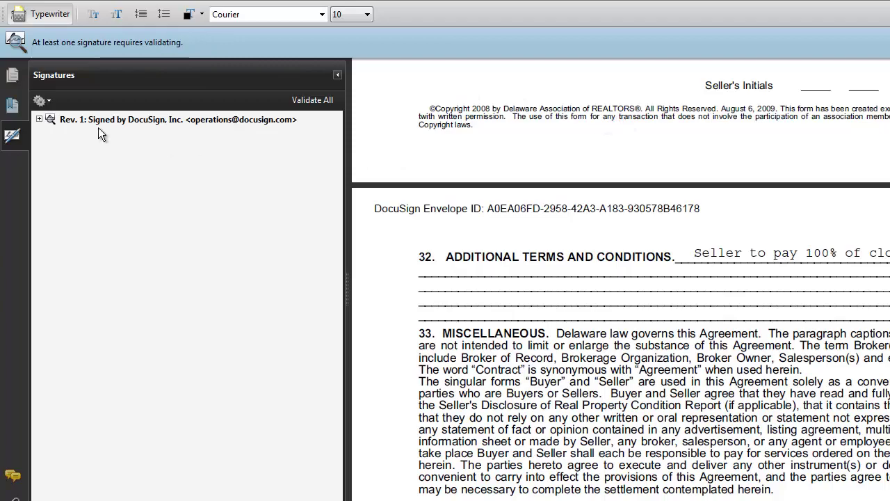
click(39, 119)
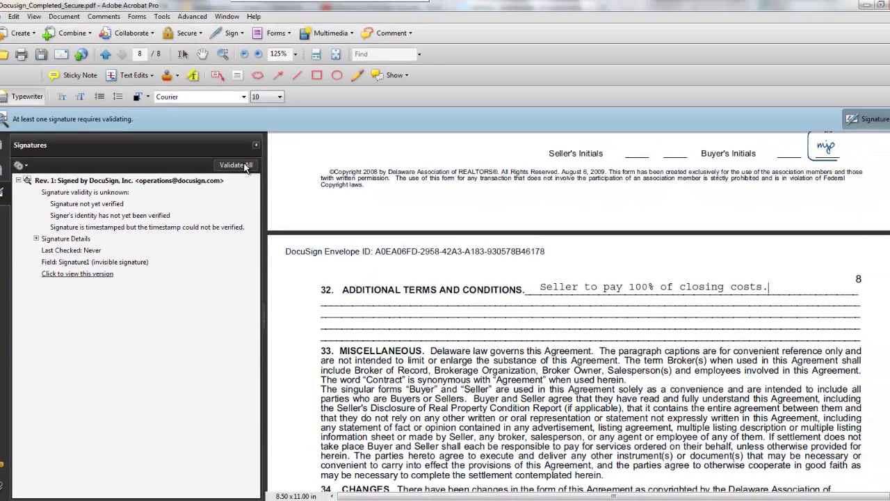
- Revalidate all signatures and locate the page 8 closing-costs note under Annotations Created
click(306, 105)
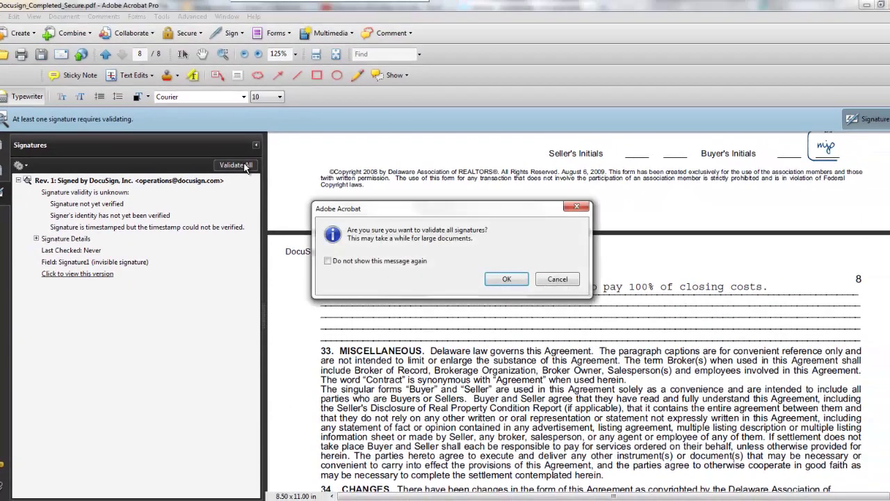
click(506, 279)
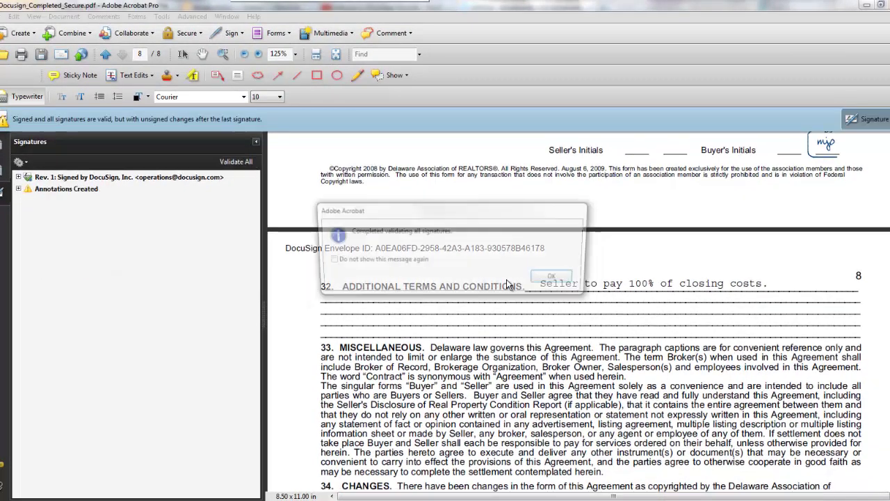
click(557, 278)
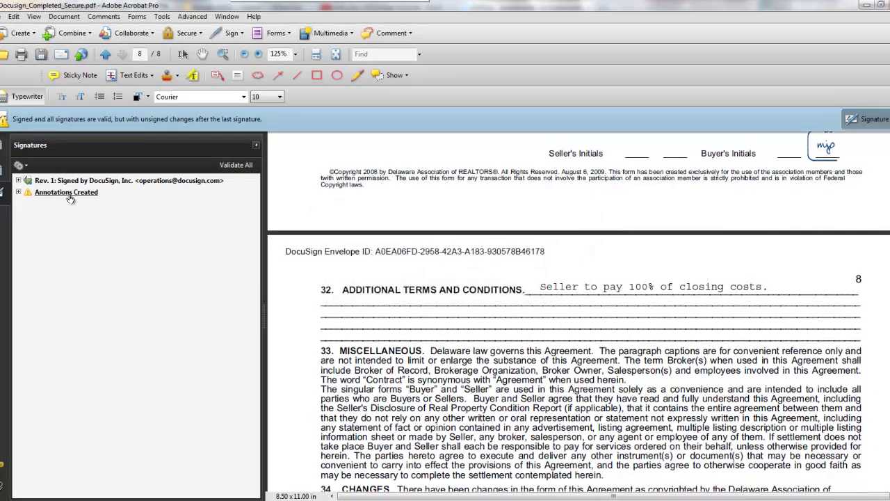
click(18, 193)
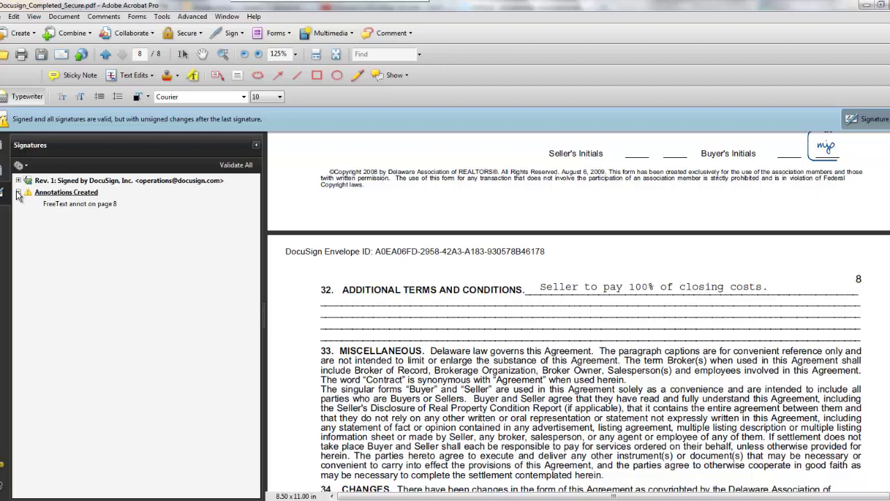
click(62, 203)
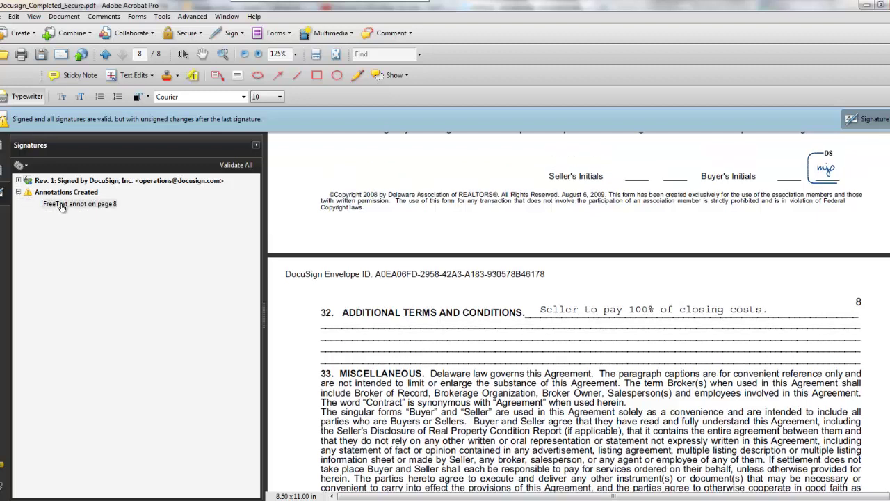
click(561, 312)
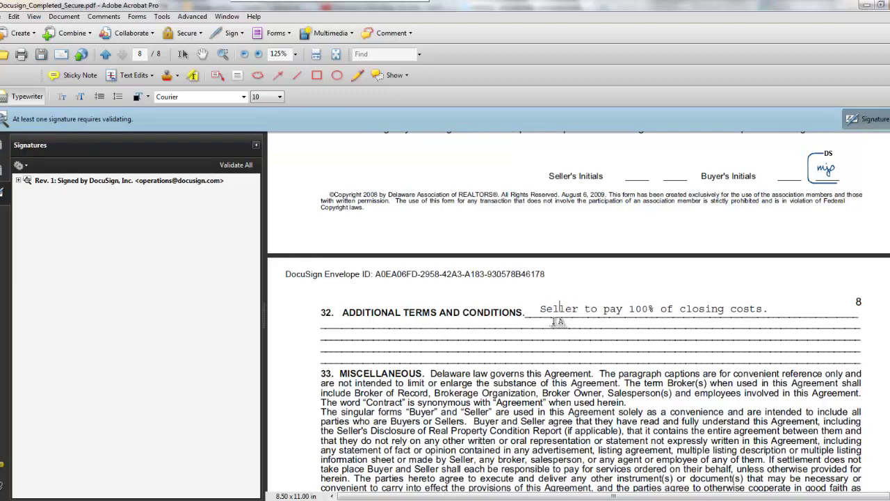
- Inspect the DocuSign signature's validity and certificate details, then revalidate all signatures
click(544, 314)
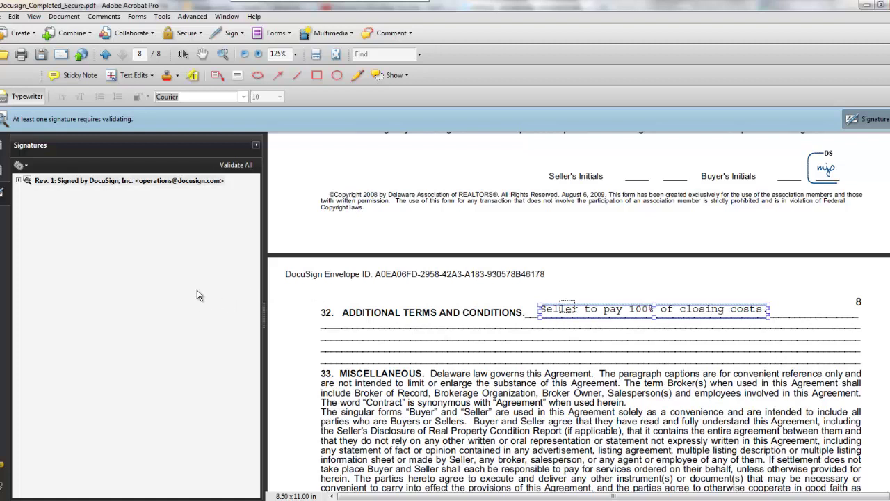
click(215, 258)
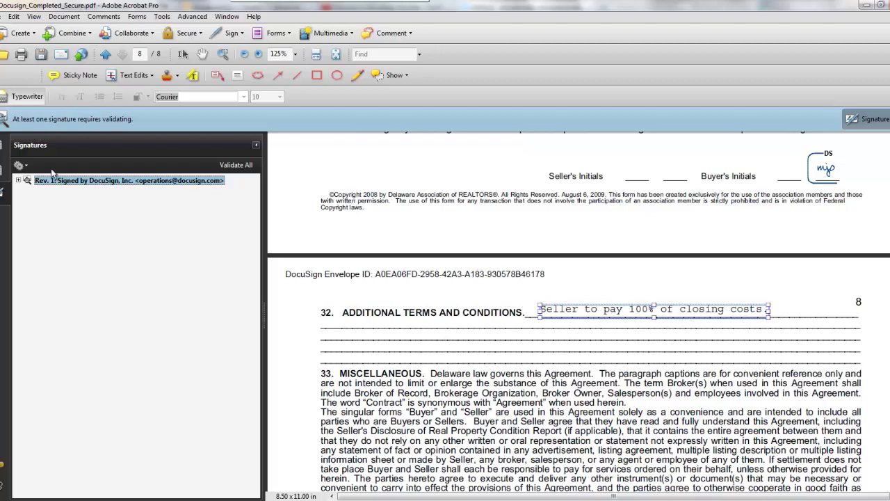
click(18, 180)
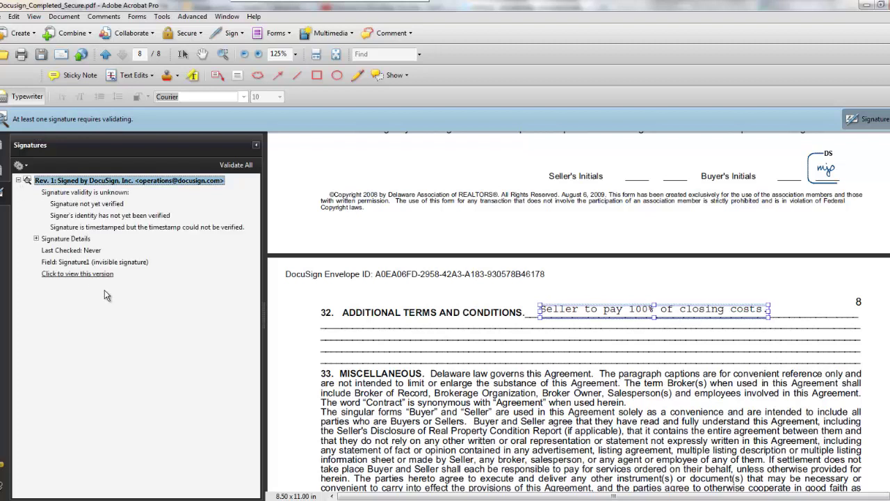
click(37, 239)
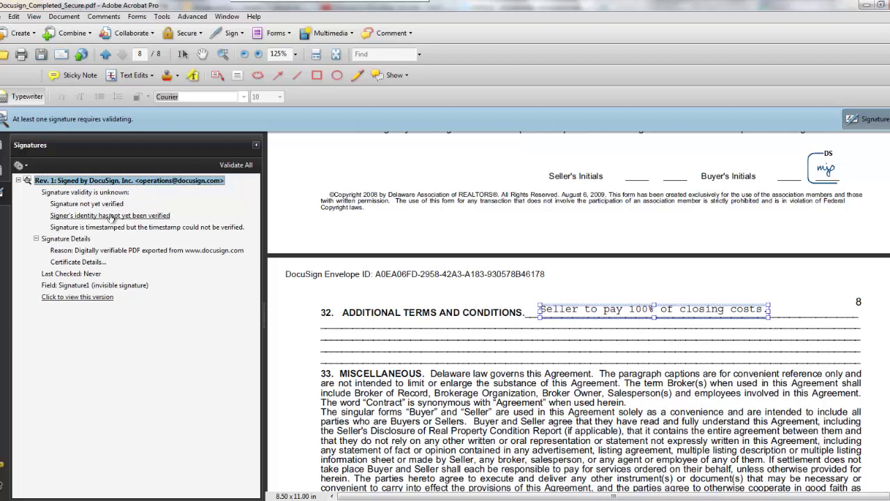
click(235, 169)
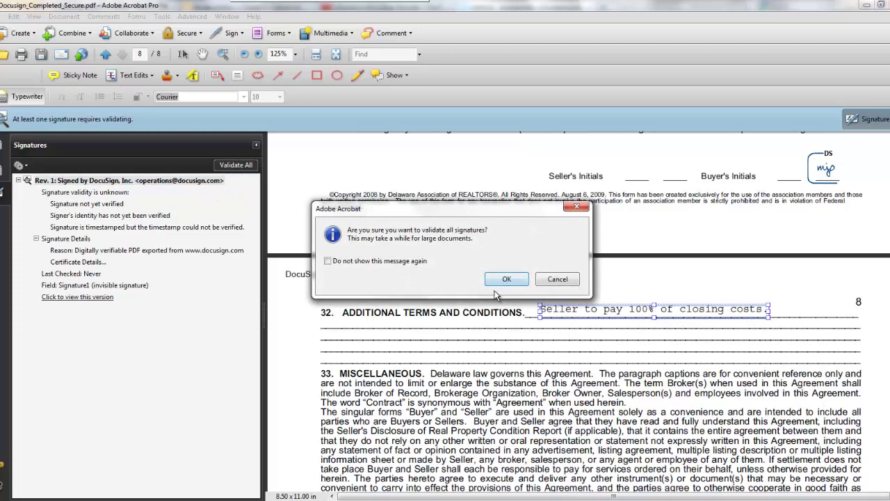
click(505, 279)
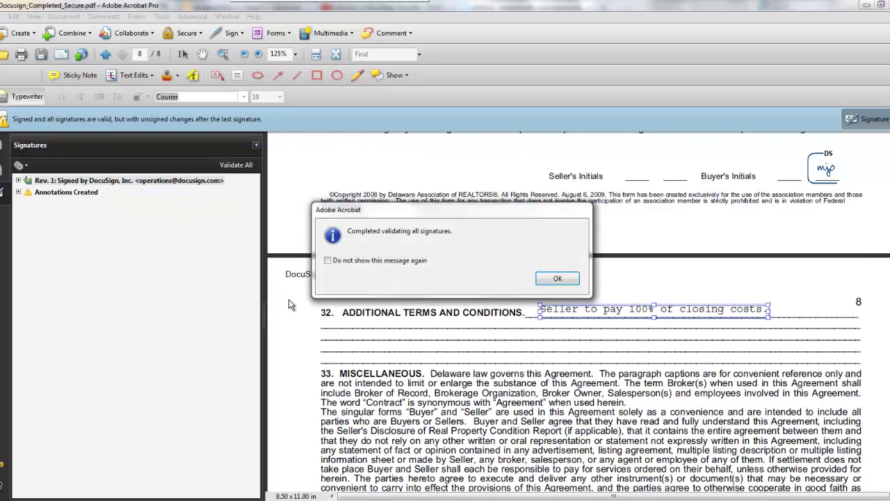
click(556, 279)
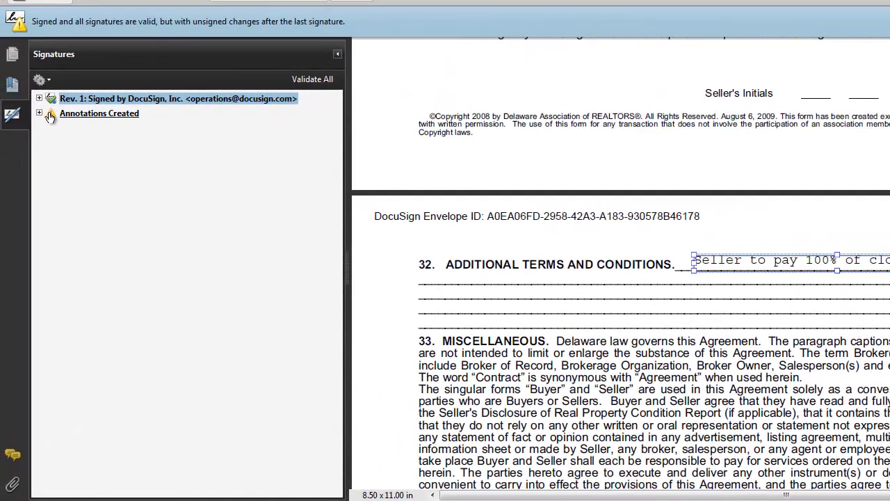
- Locate the two FreeText annotations on page 8 listed as created after signing
click(39, 113)
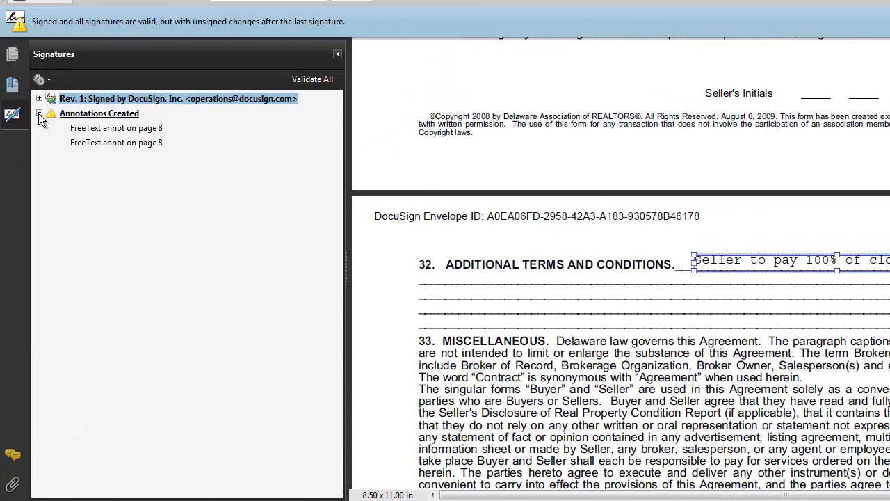
click(108, 130)
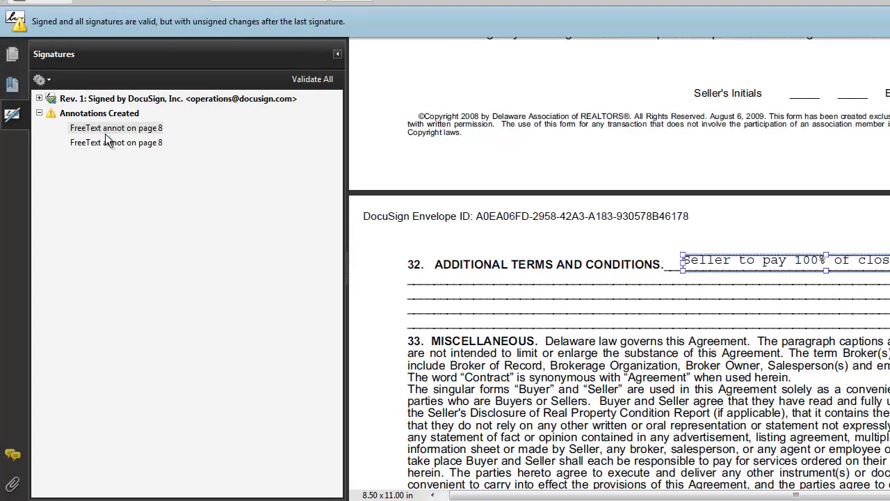
click(108, 142)
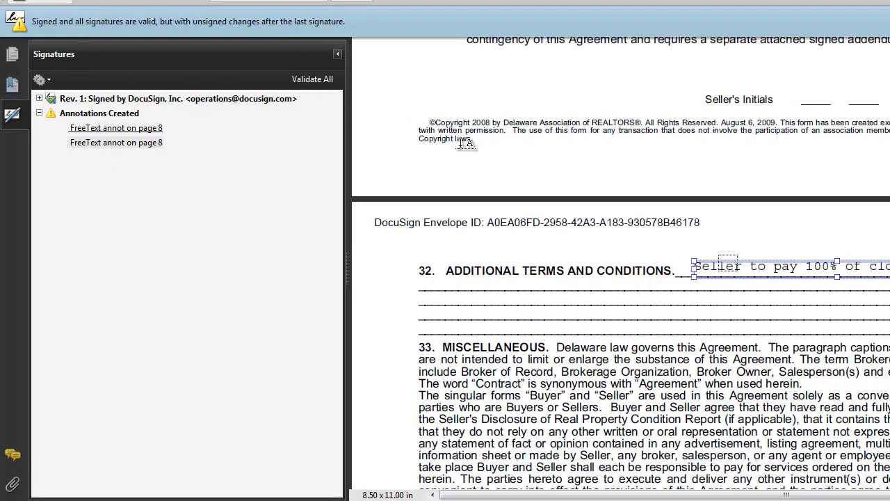
click(262, 313)
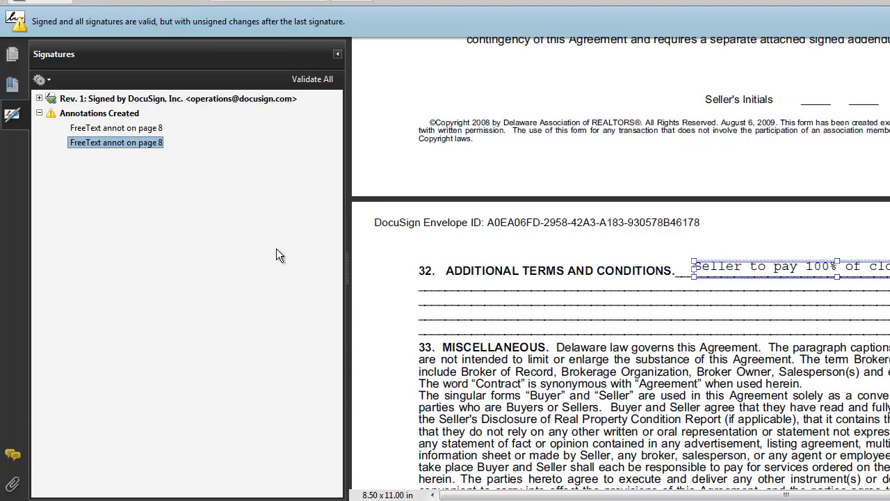
- Delete the closing-costs typewriter text from section 32
click(700, 274)
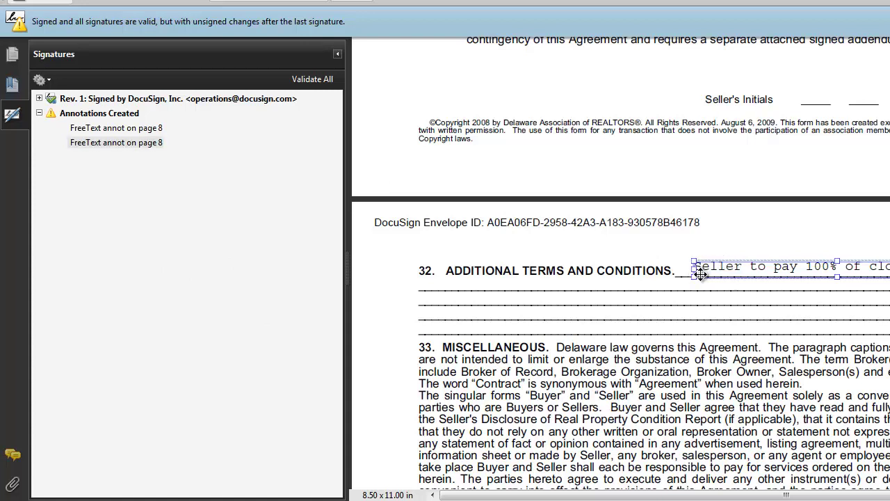
key(Delete)
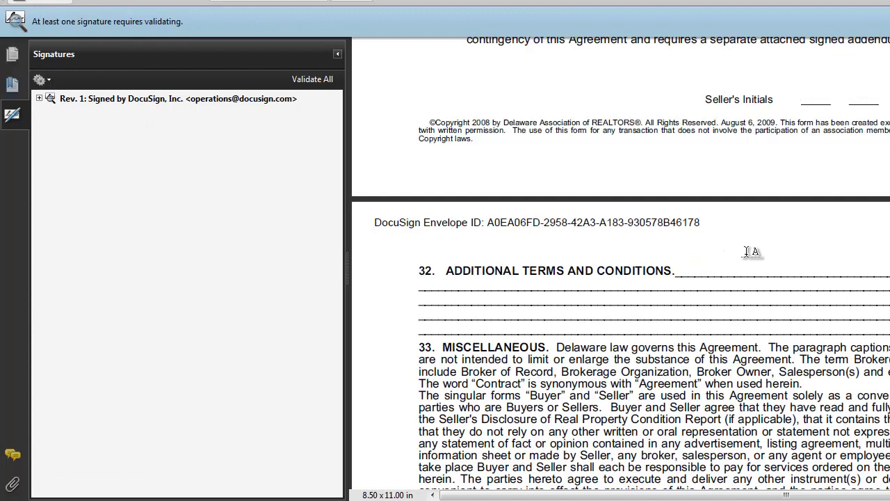
click(795, 253)
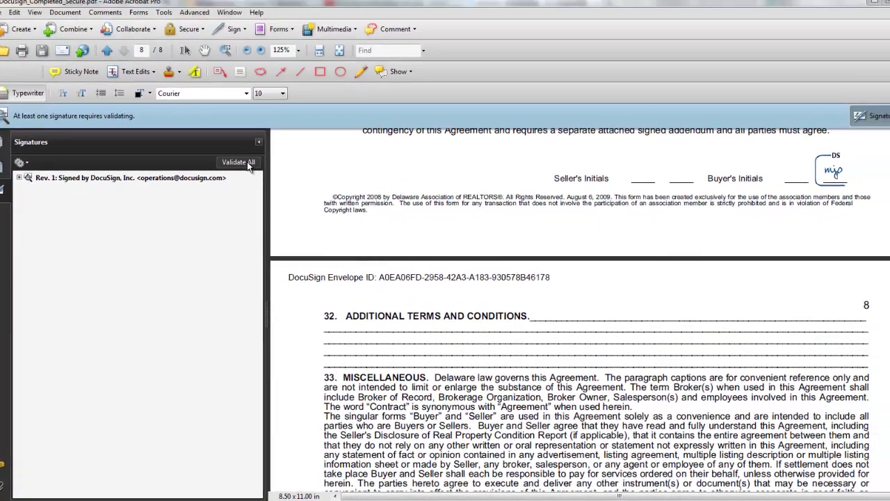
- Revalidate all signatures and review the Annotations Created list again
click(323, 79)
click(500, 278)
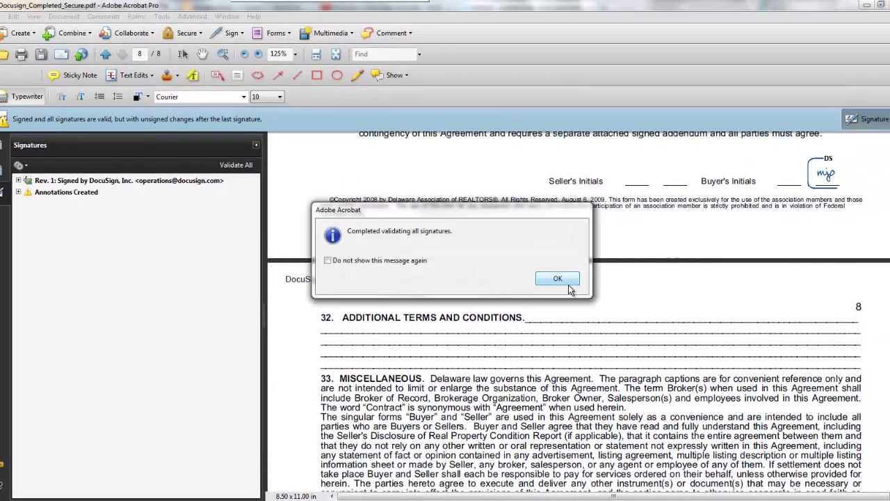
click(562, 278)
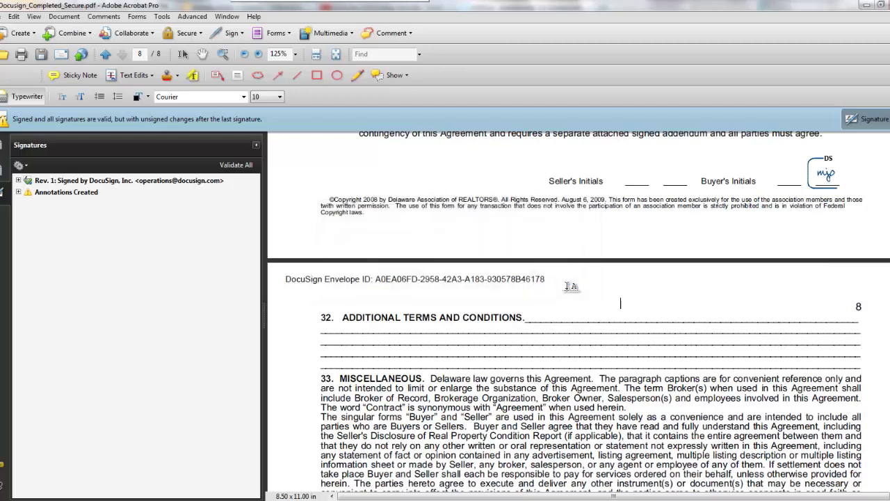
click(39, 194)
click(19, 192)
click(74, 203)
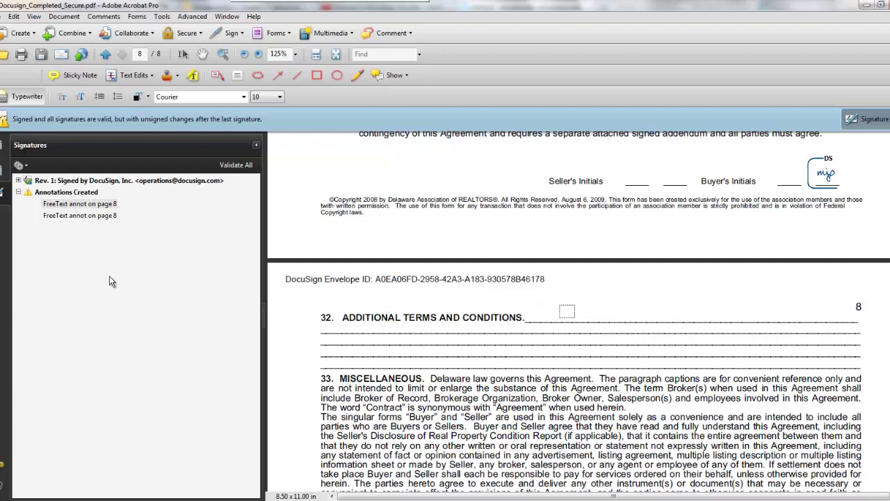
- With the Select tool, select the word CONDITIONS in heading 32, then deselect it
click(185, 54)
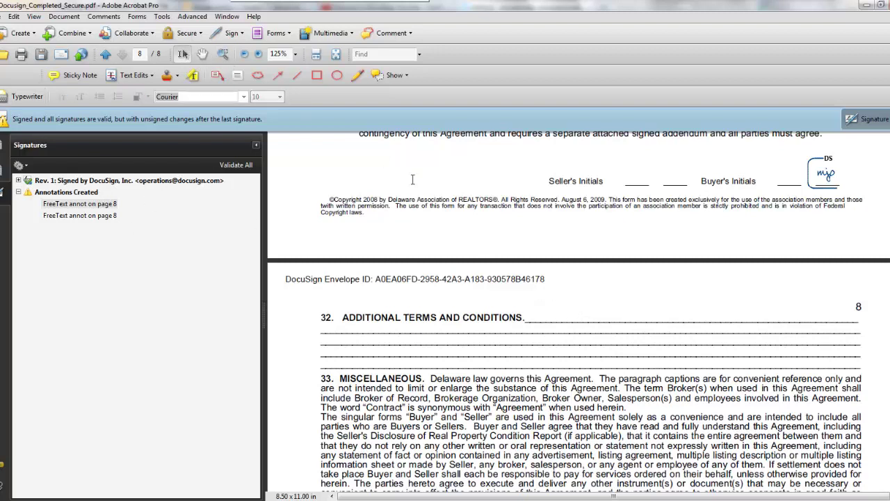
double_click(577, 303)
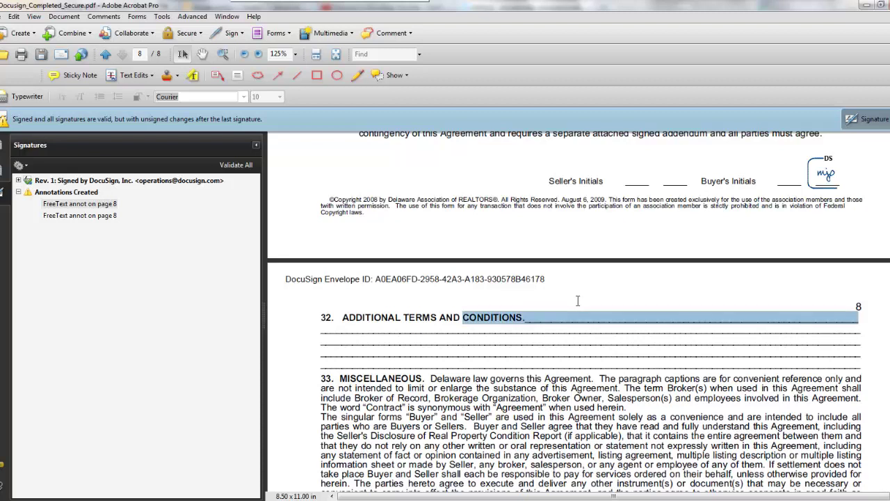
click(447, 321)
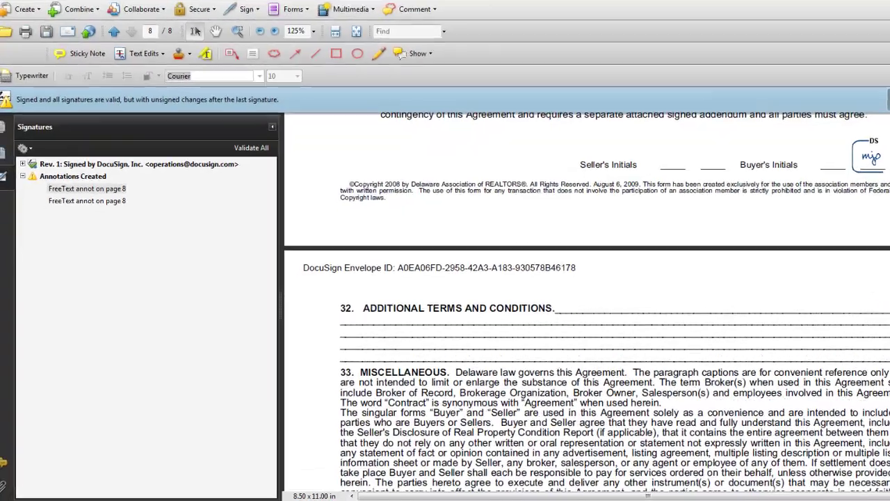
- Check the DotLoop agreement, return to the DocuSign copy and scroll to its signature blocks
click(264, 471)
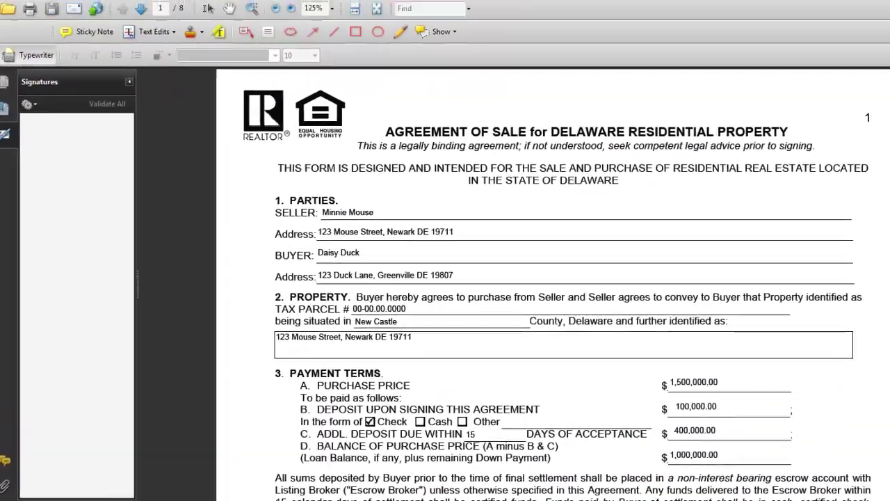
mouse_move(311, 498)
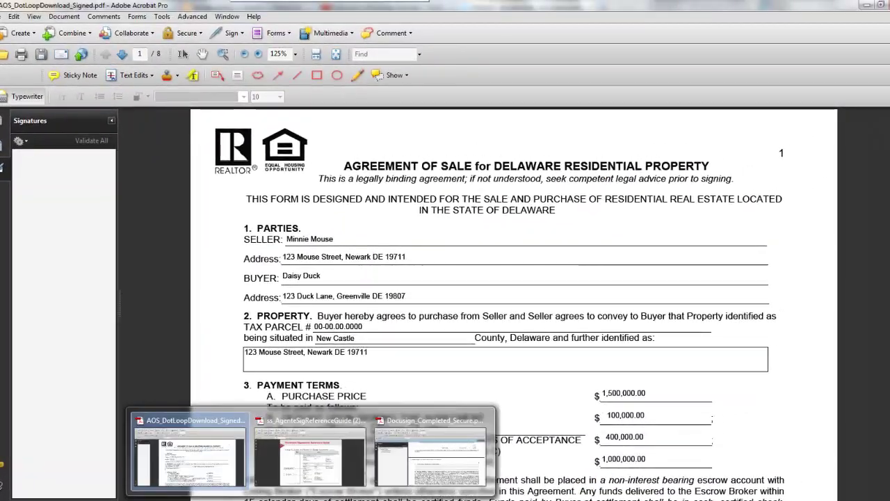
click(431, 449)
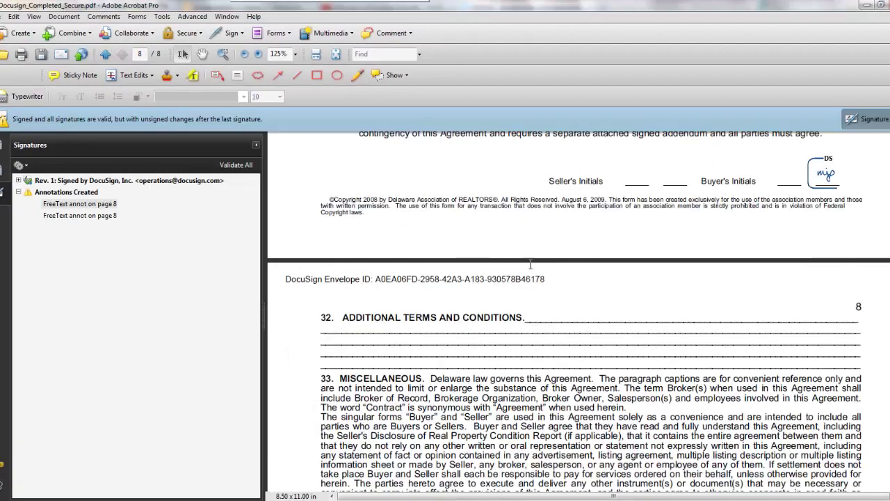
scroll(531, 278, down, 10)
scroll(532, 285, up, 9)
scroll(532, 285, down, 10)
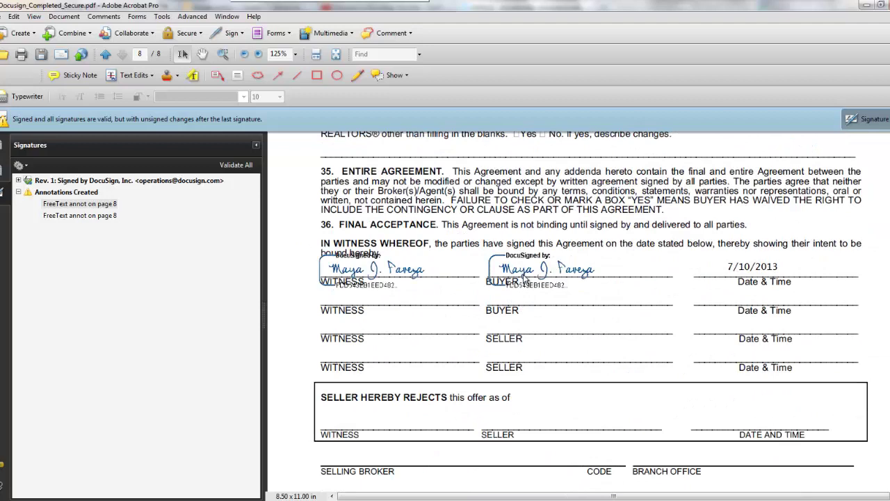
- Verify the buyer's DocuSign signature online, allowing the DocuSign trust site to open
click(526, 277)
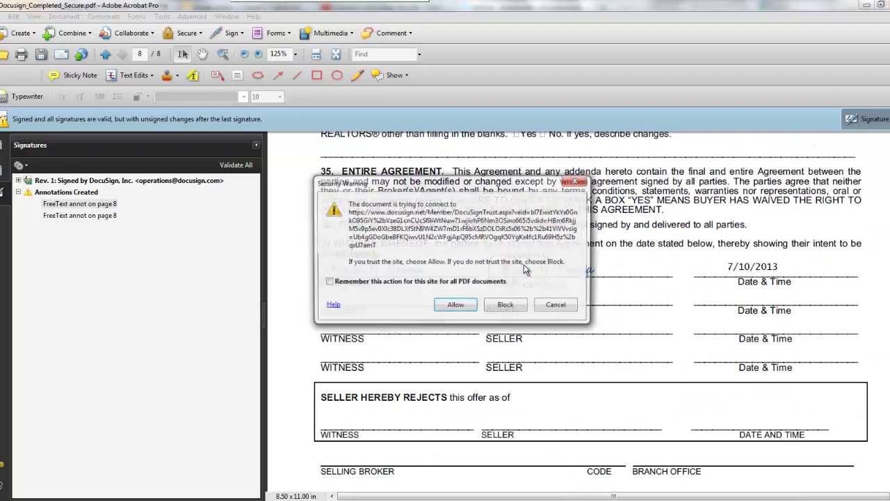
click(459, 311)
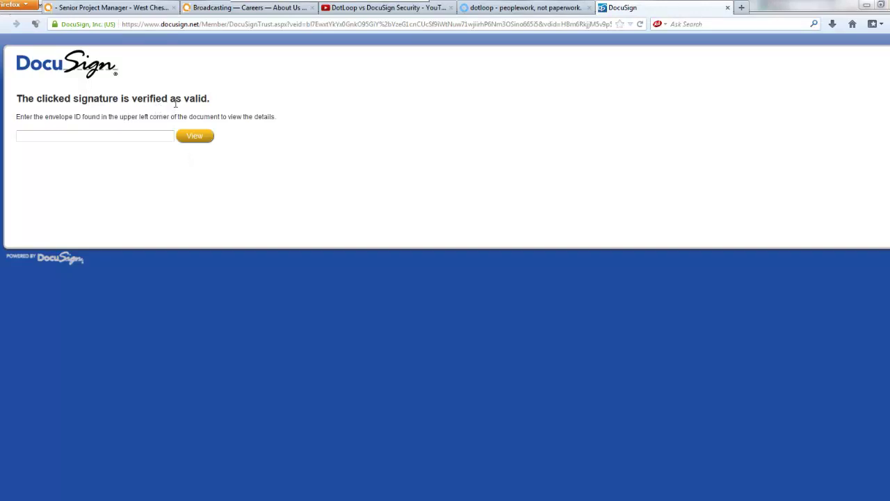
- Switch from the DocuSign trust page to the ss_AgenteSigReferenceGuide PDF in Acrobat
click(109, 135)
mouse_move(310, 500)
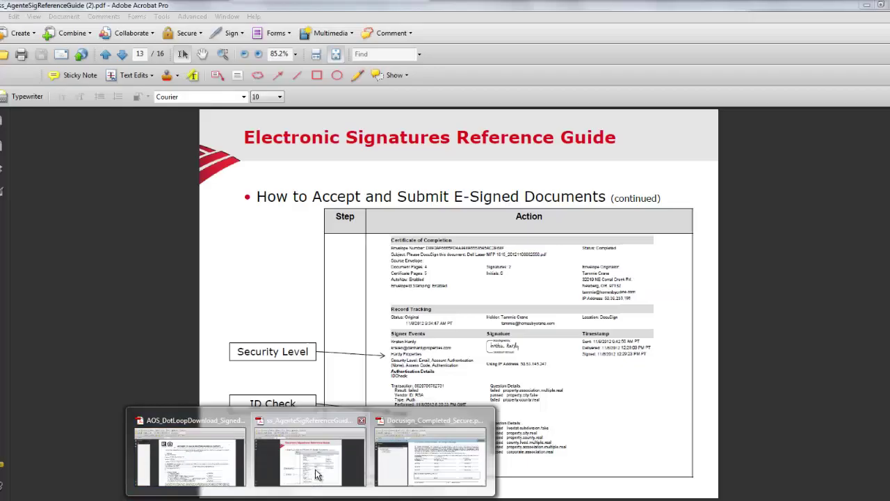
click(309, 456)
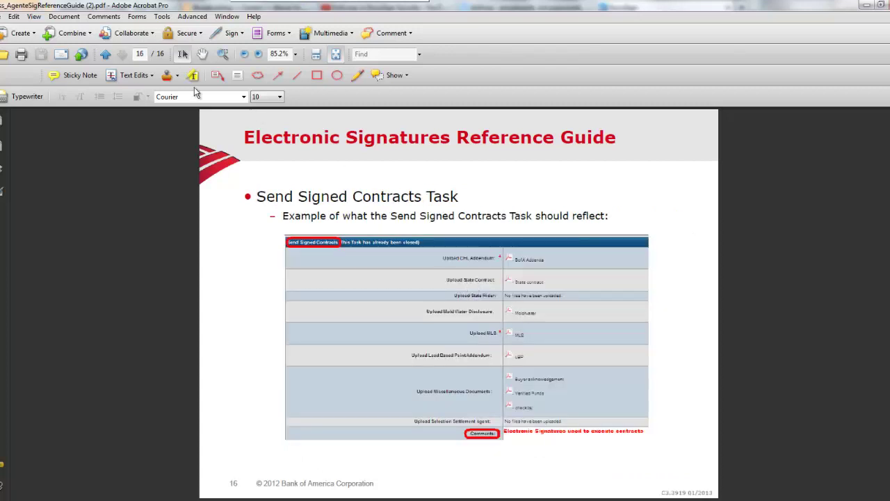
- Page back to page 12, then forward to page 13's certificate of completion example
click(105, 55)
click(106, 55)
click(105, 55)
click(105, 55)
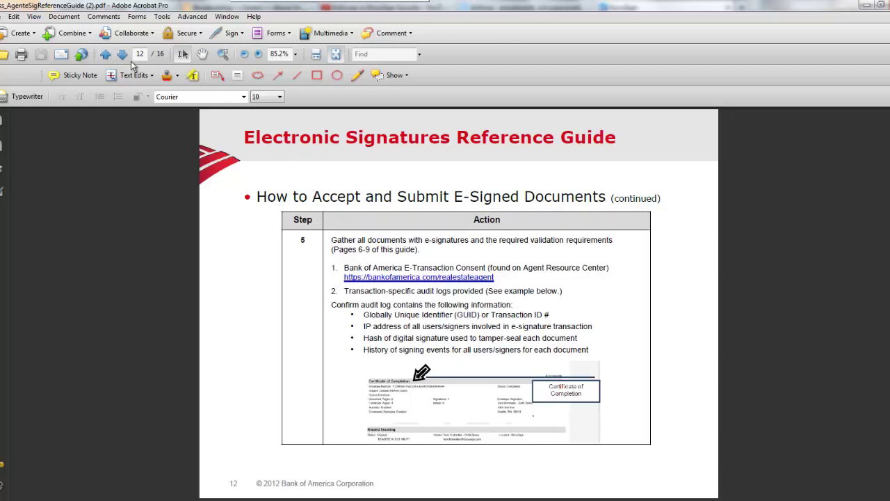
click(123, 54)
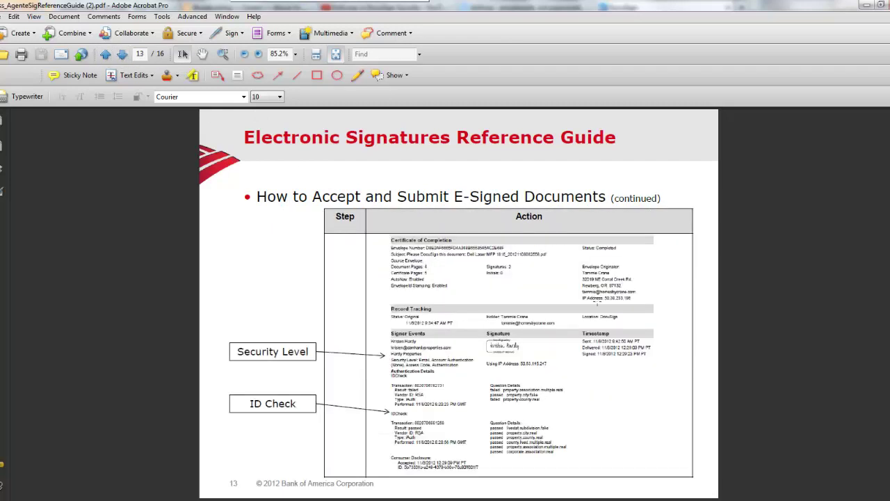